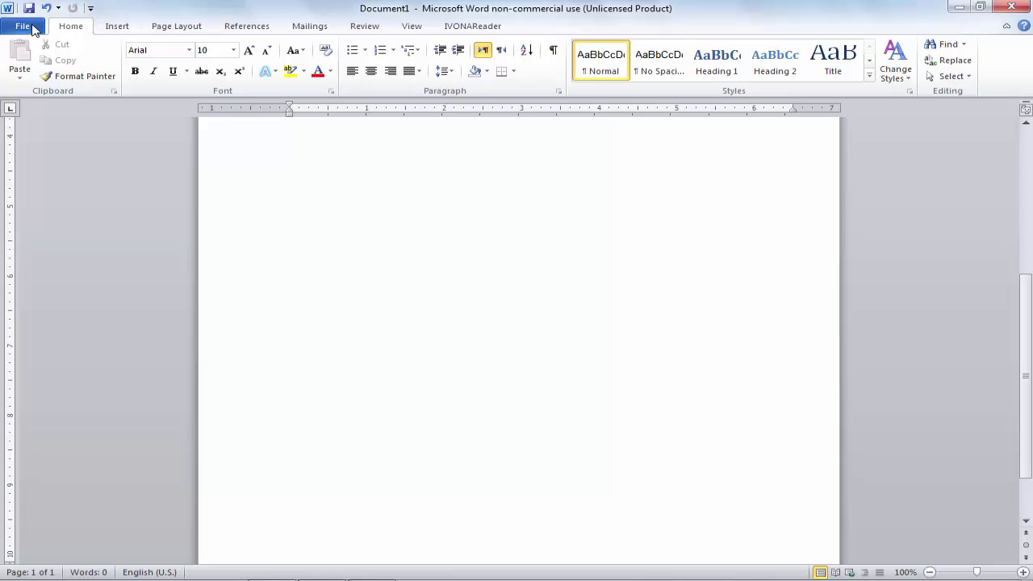
# Change the Color scheme on Word Options' General page to Blue and confirm with OK.
pyautogui.click(22, 26)
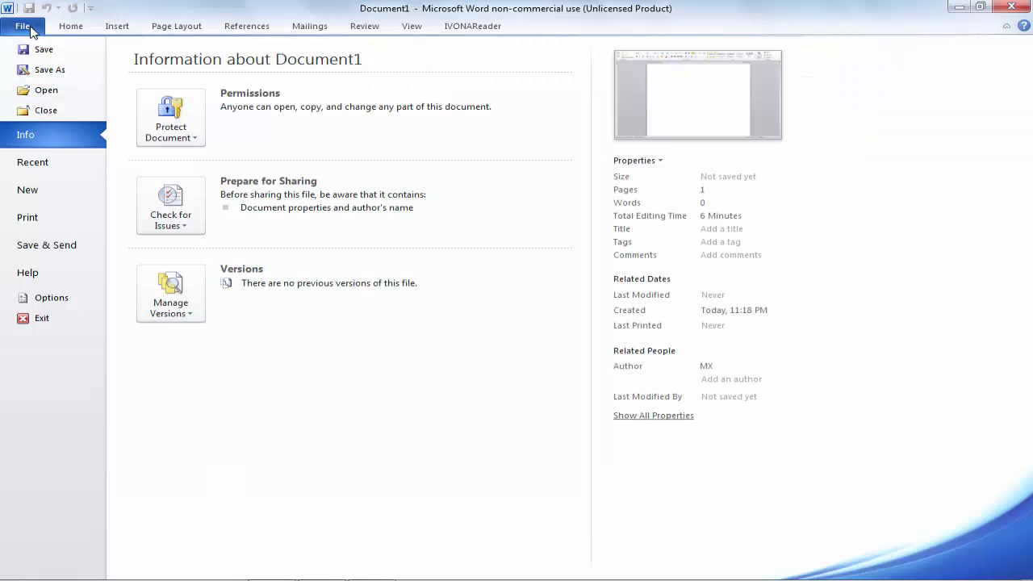
pyautogui.click(51, 299)
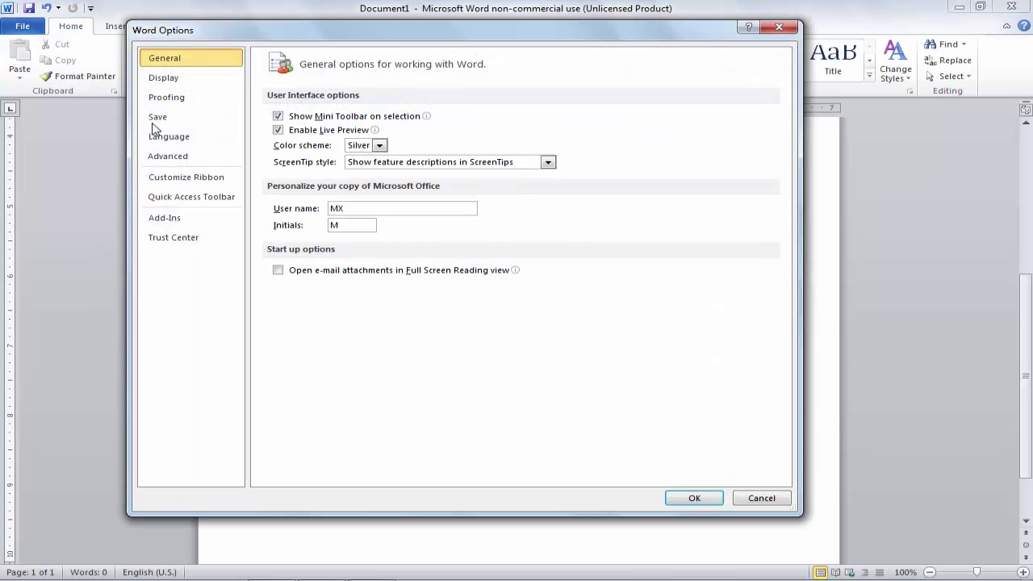
pyautogui.moveTo(225, 38); pyautogui.dragTo(278, 44)
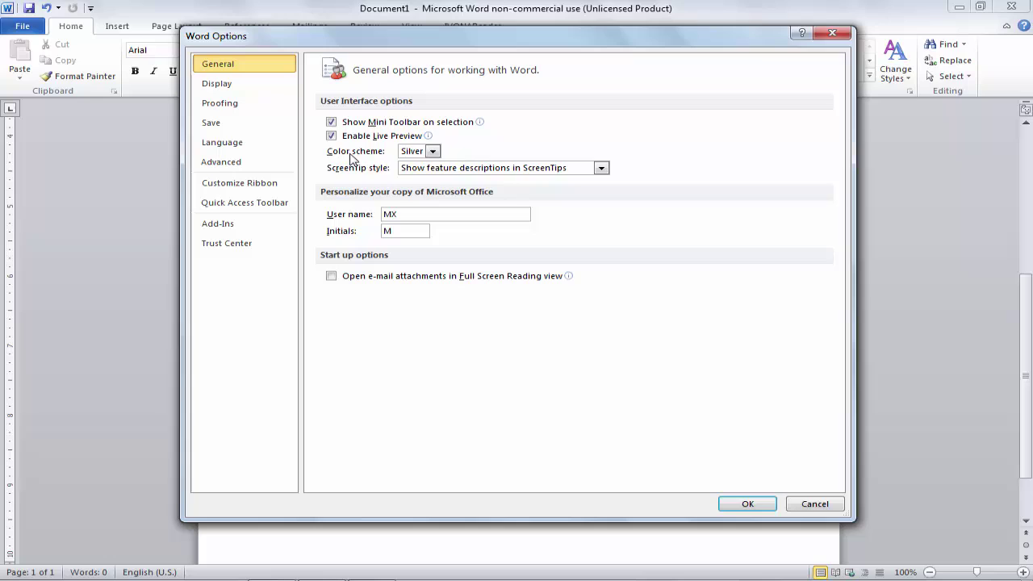
pyautogui.click(417, 153)
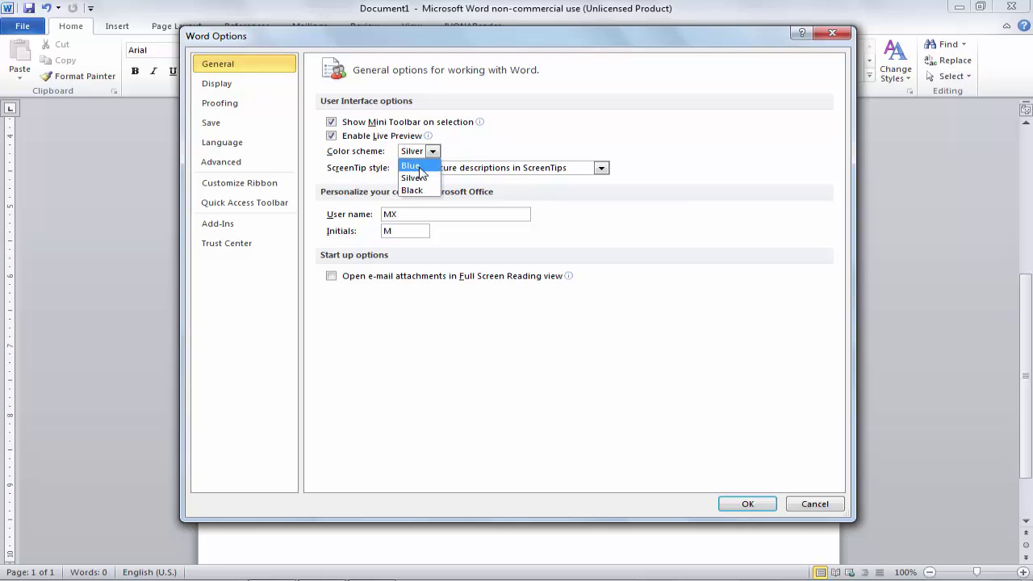
pyautogui.click(413, 166)
pyautogui.click(417, 152)
pyautogui.click(412, 166)
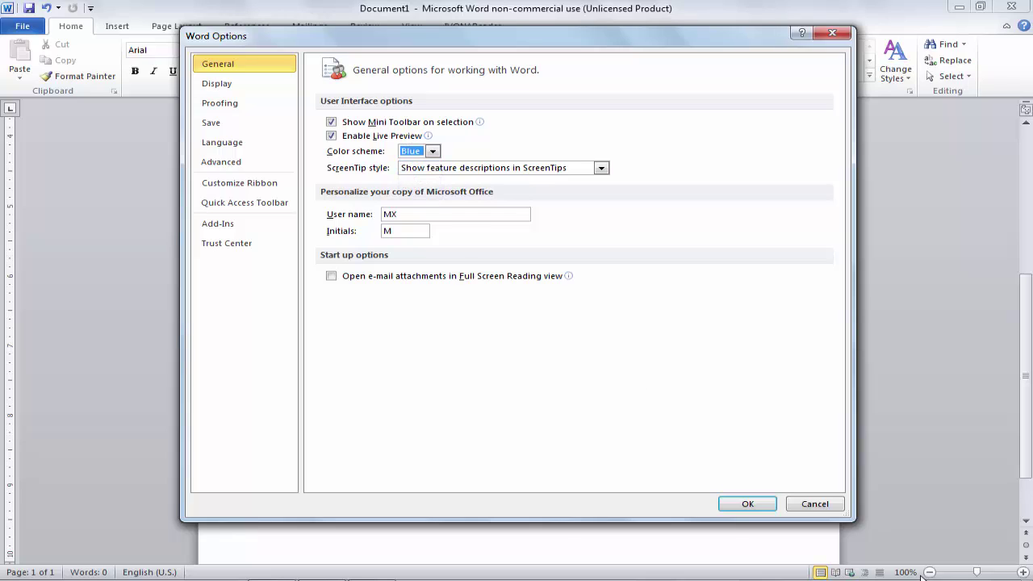
pyautogui.click(737, 505)
pyautogui.click(736, 506)
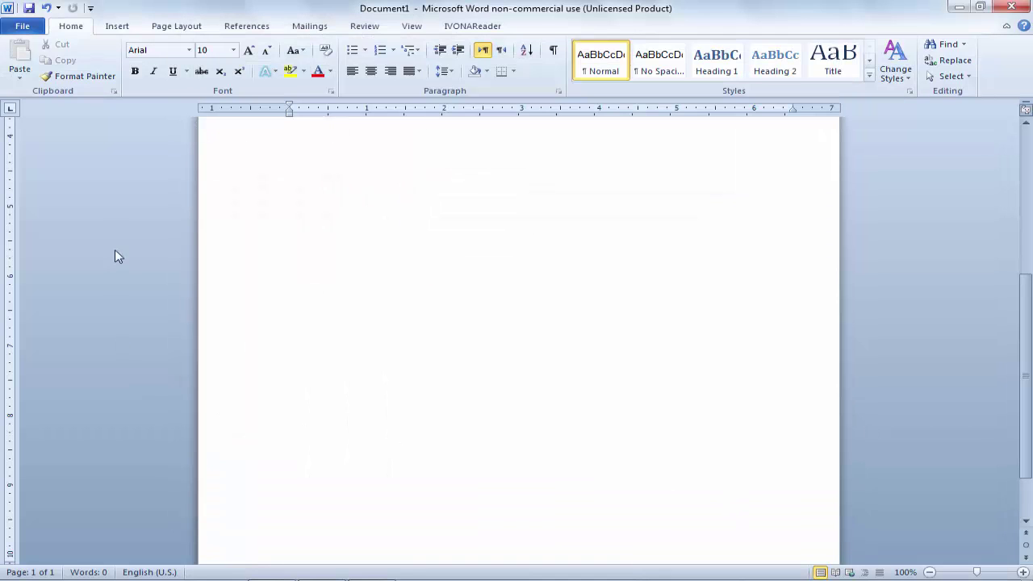
# Set the Word Options colour scheme back to Silver and apply it.
pyautogui.click(23, 29)
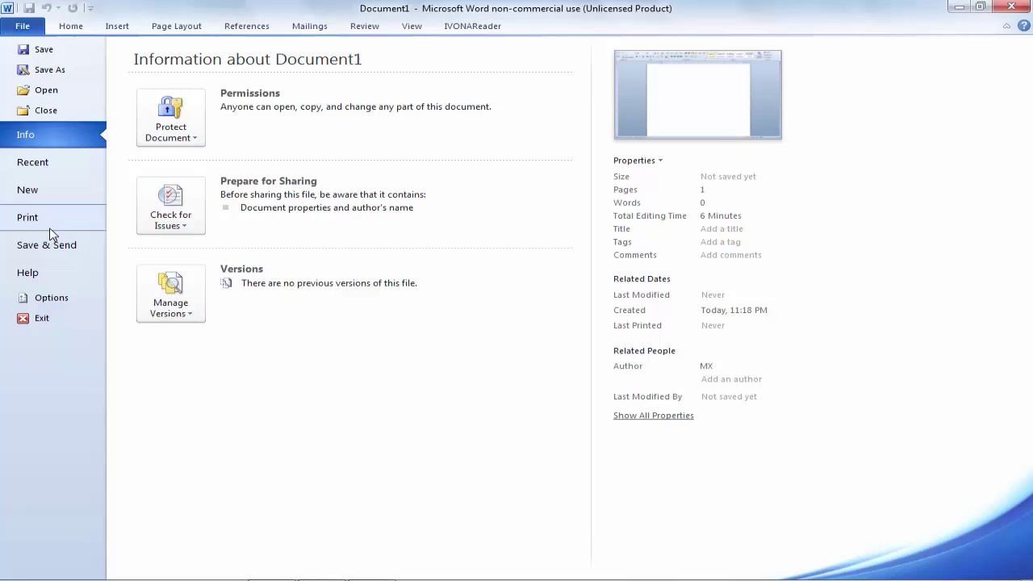
pyautogui.click(51, 299)
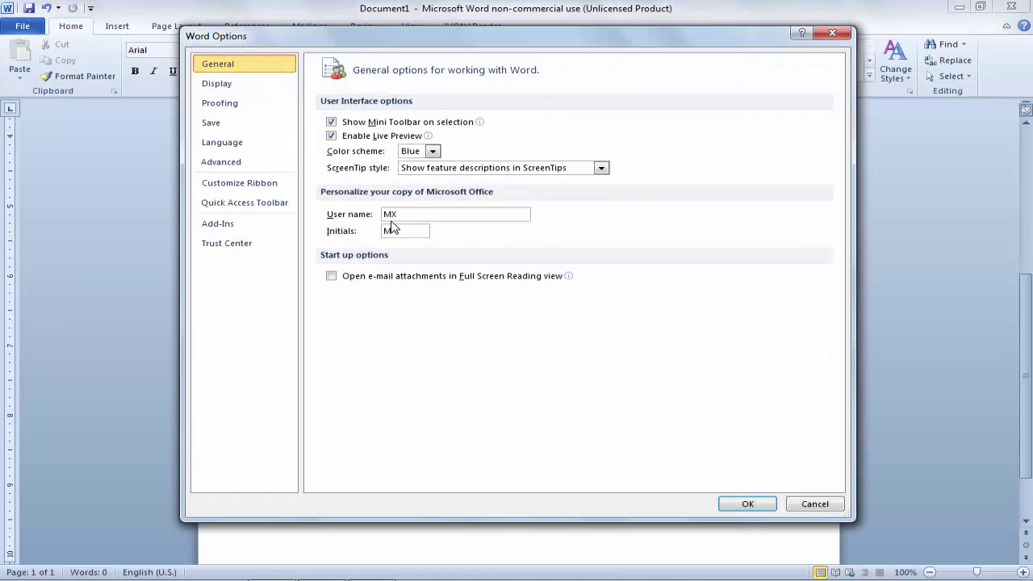
pyautogui.click(432, 151)
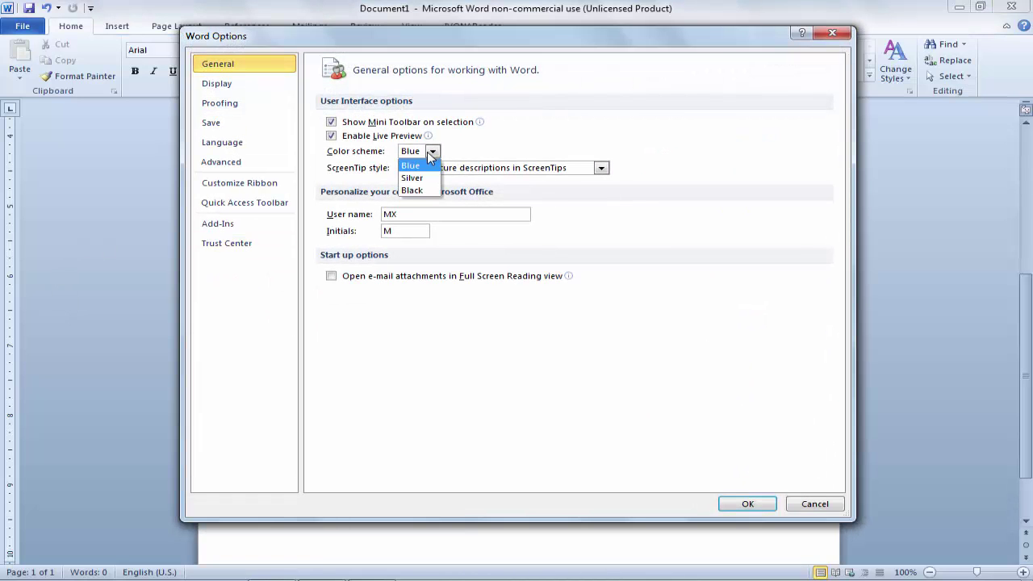
pyautogui.click(422, 176)
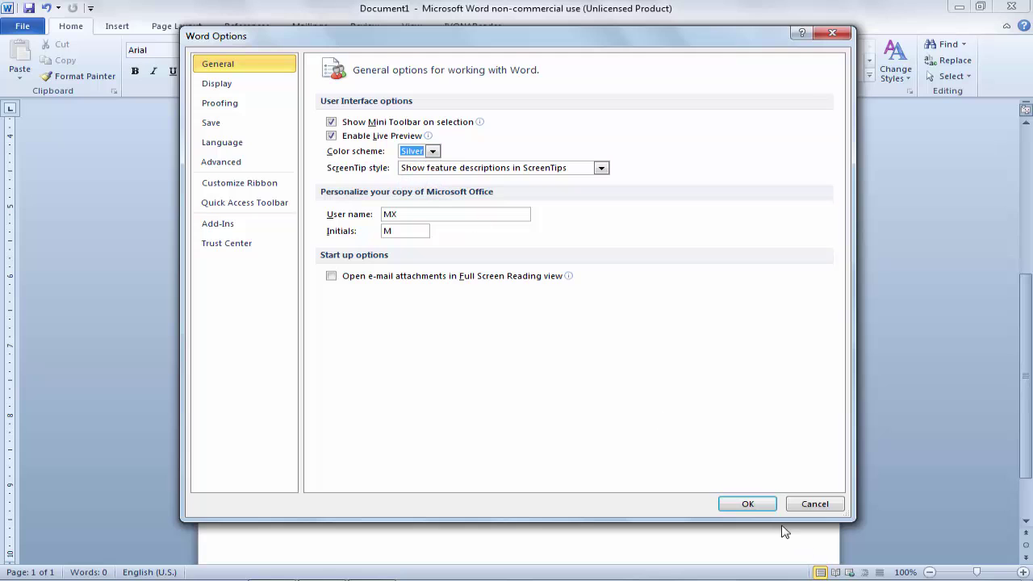
pyautogui.click(762, 506)
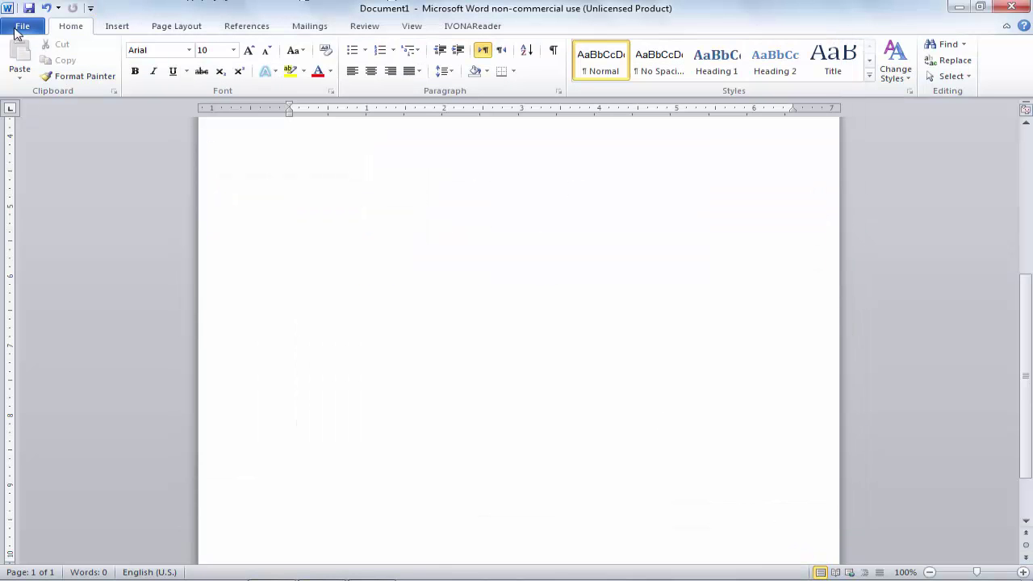
# Browse the Display, Proofing and Language pages of Word Options, then close without changes.
pyautogui.click(21, 27)
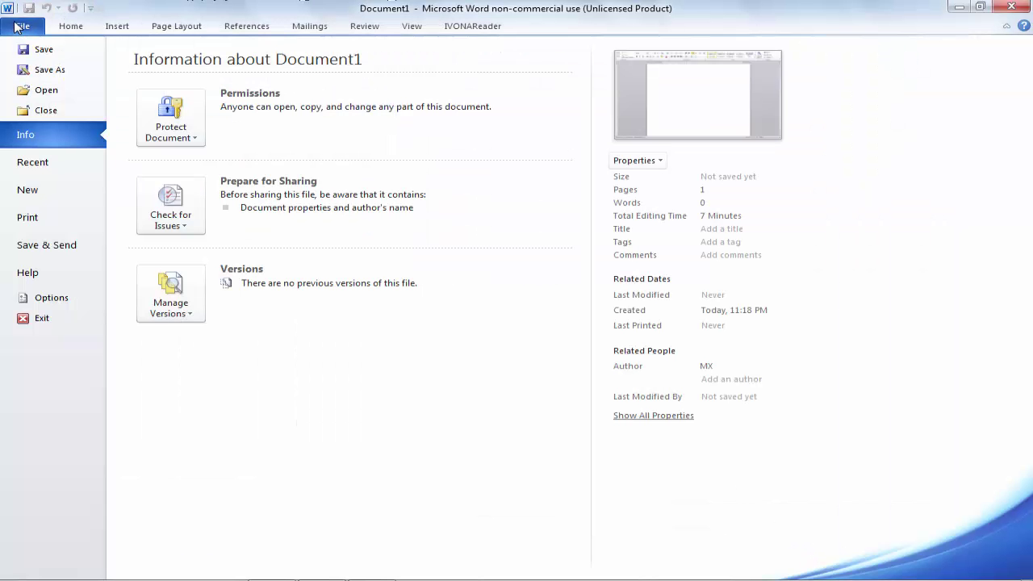
pyautogui.click(58, 297)
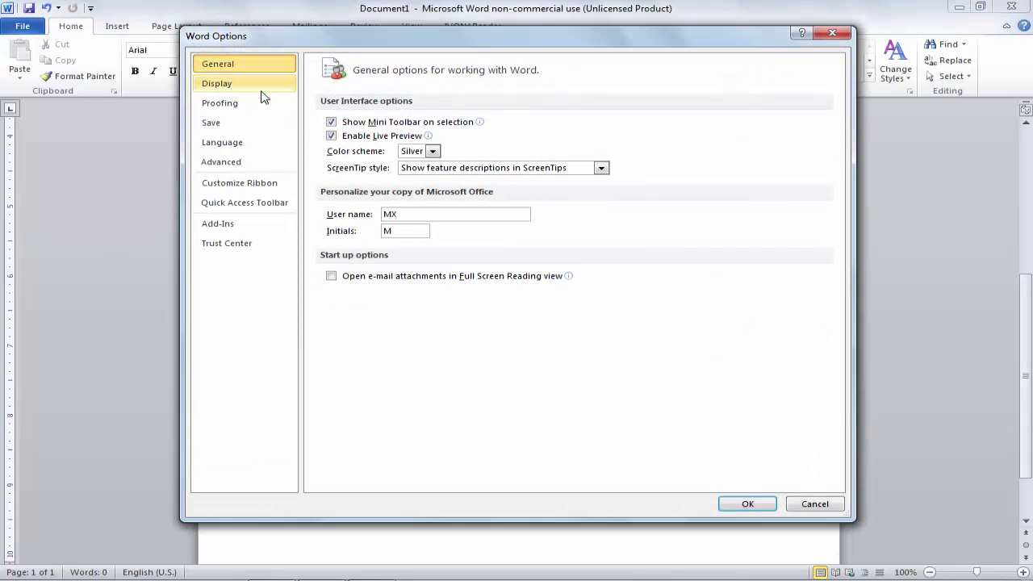
pyautogui.click(240, 88)
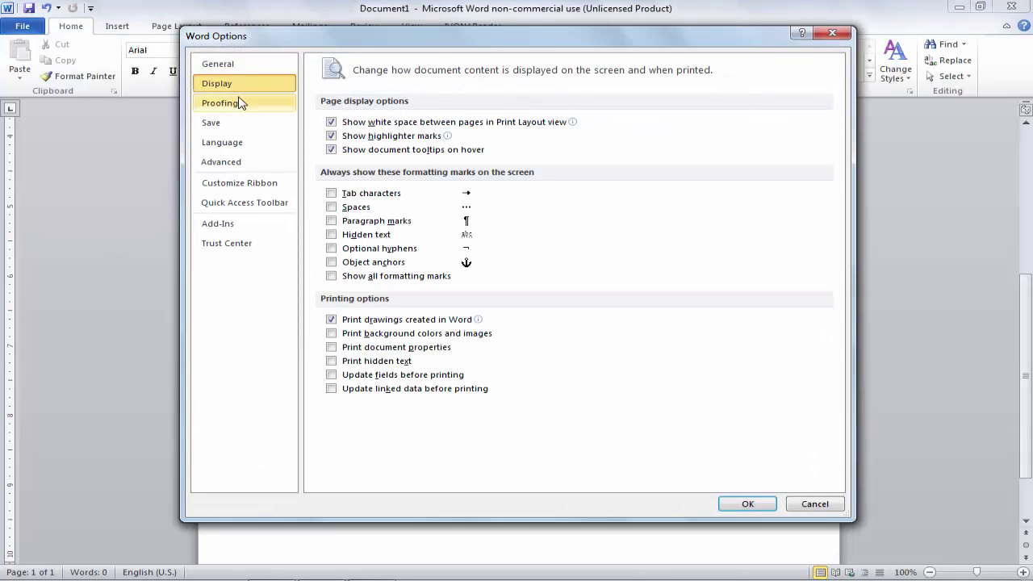
pyautogui.click(241, 104)
pyautogui.click(244, 145)
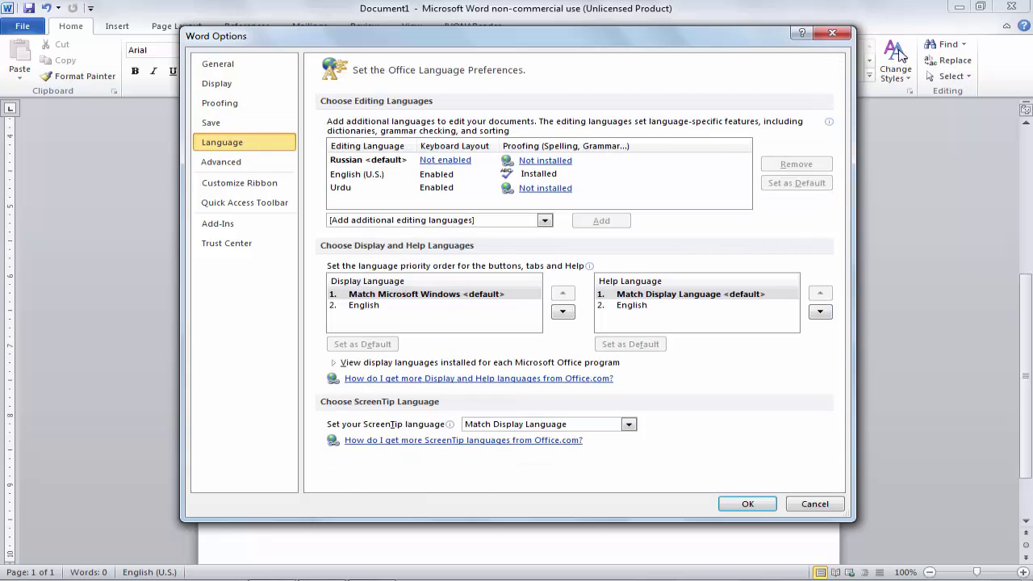
pyautogui.click(833, 34)
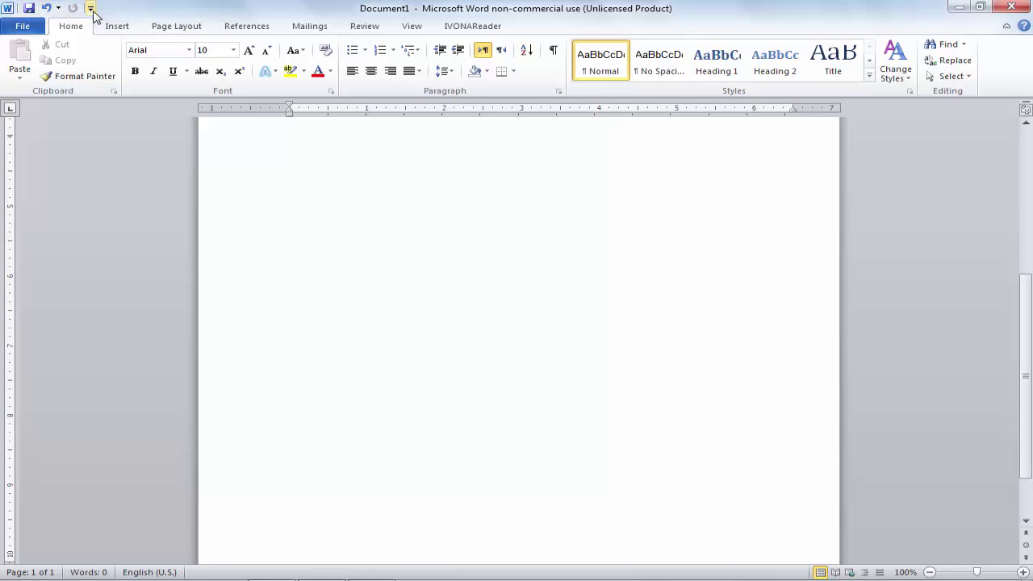
# Show the Customize Quick Access Toolbar command list, with Save, Undo and Redo ticked.
pyautogui.click(91, 8)
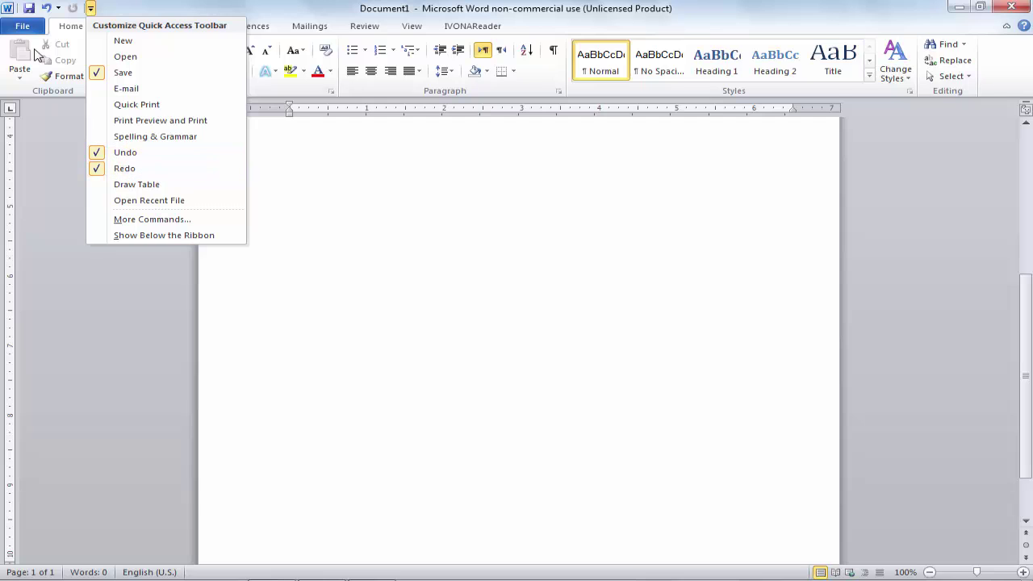
pyautogui.click(137, 6)
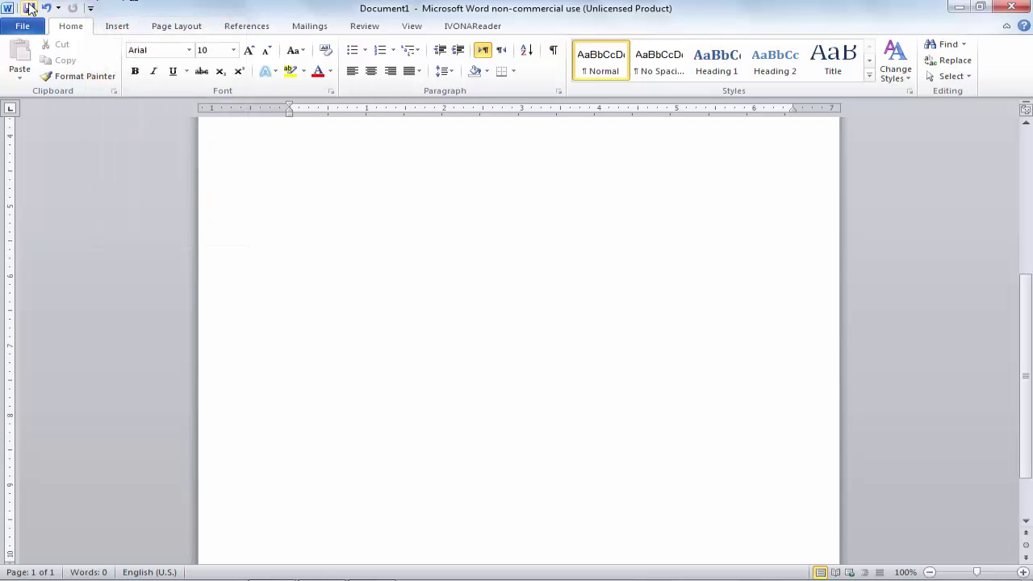
pyautogui.click(91, 8)
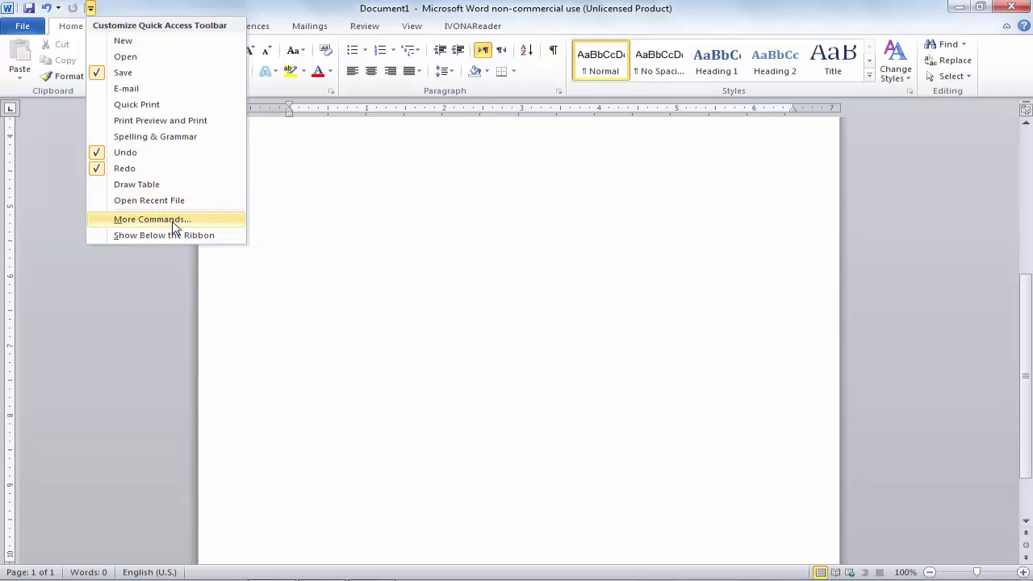
# Add Open, E-mail, Quick Print, and Print Preview and Print to the Quick Access Toolbar.
pyautogui.click(141, 58)
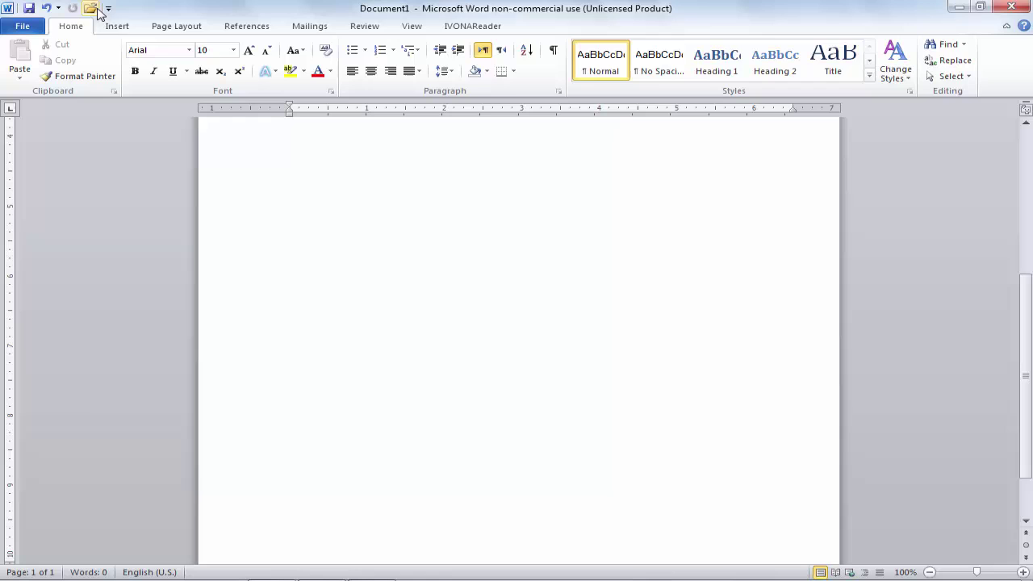
pyautogui.click(108, 8)
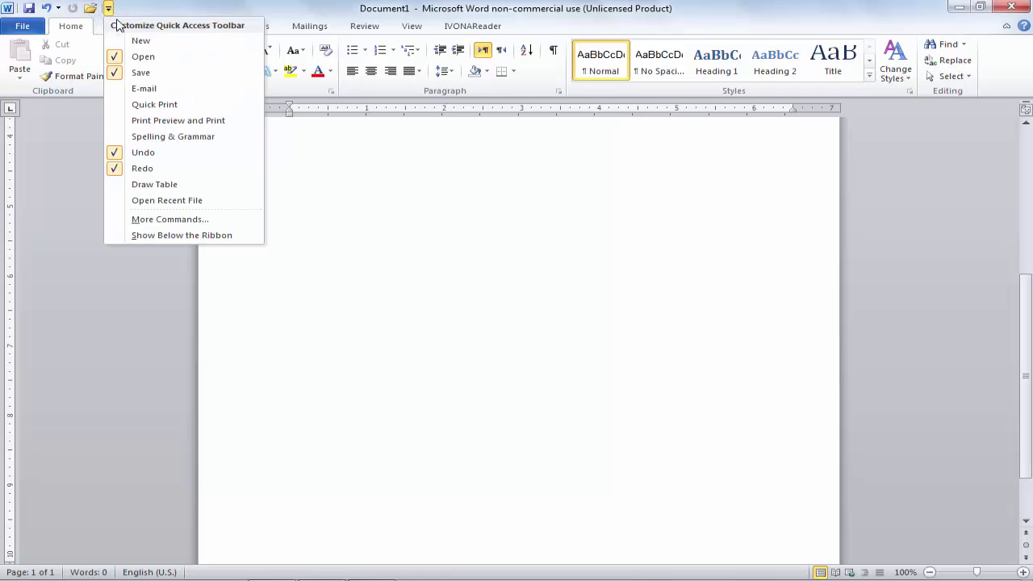
pyautogui.click(162, 88)
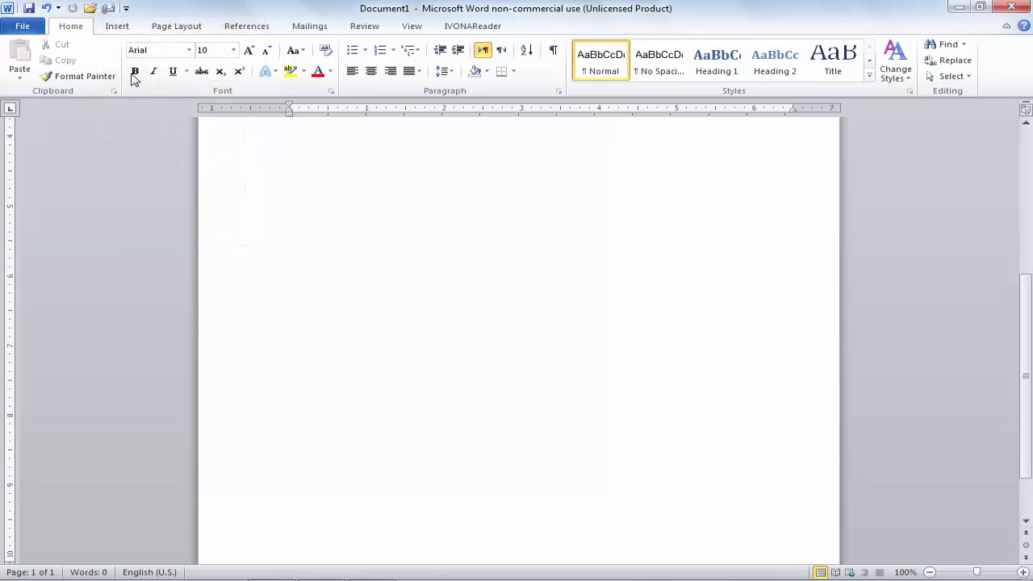
pyautogui.click(126, 8)
pyautogui.click(172, 105)
pyautogui.click(142, 9)
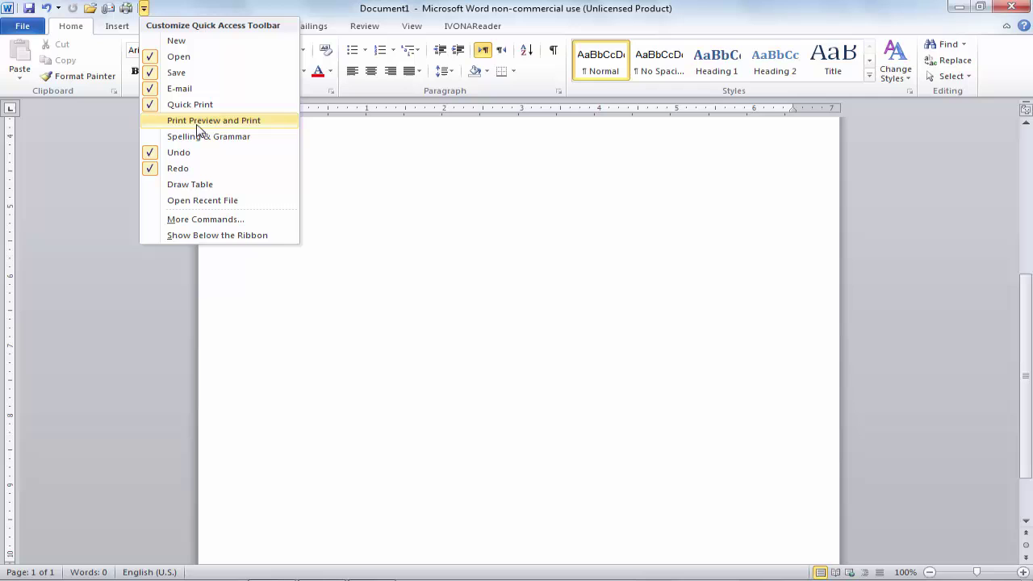
pyautogui.click(198, 128)
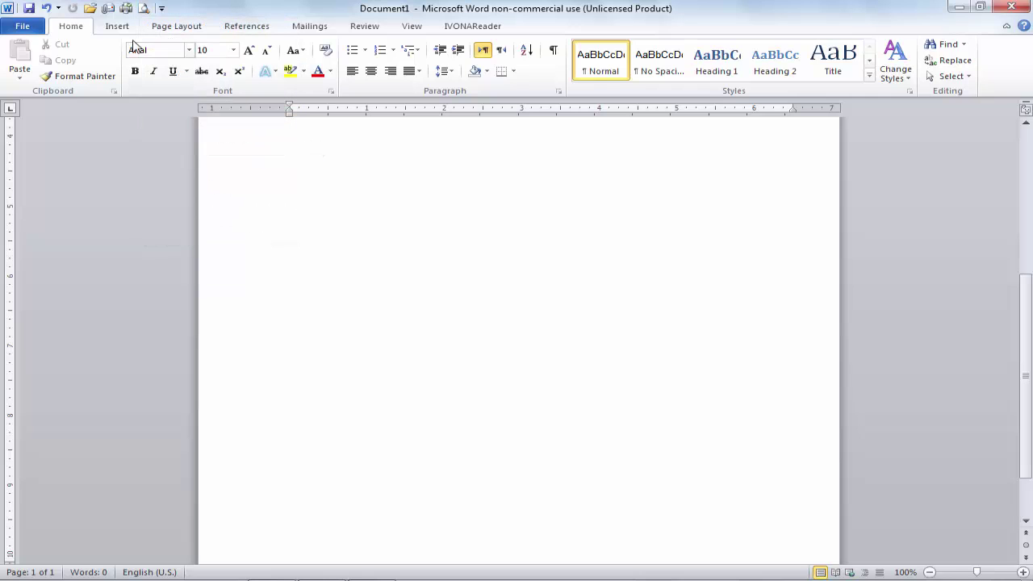
# Add Spelling & Grammar, Draw Table, Open Recent File and New to the Quick Access Toolbar.
pyautogui.click(162, 8)
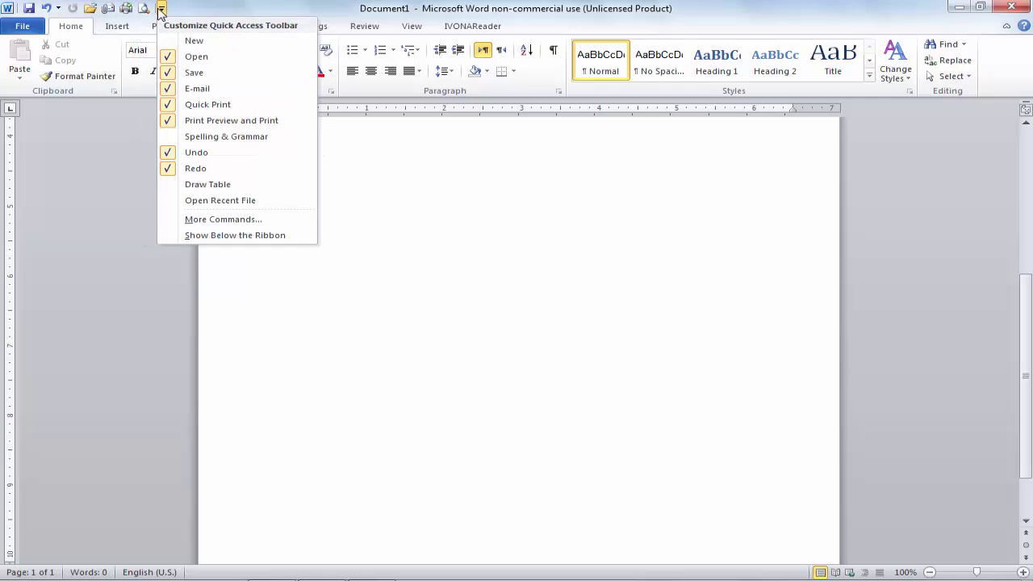
pyautogui.click(203, 138)
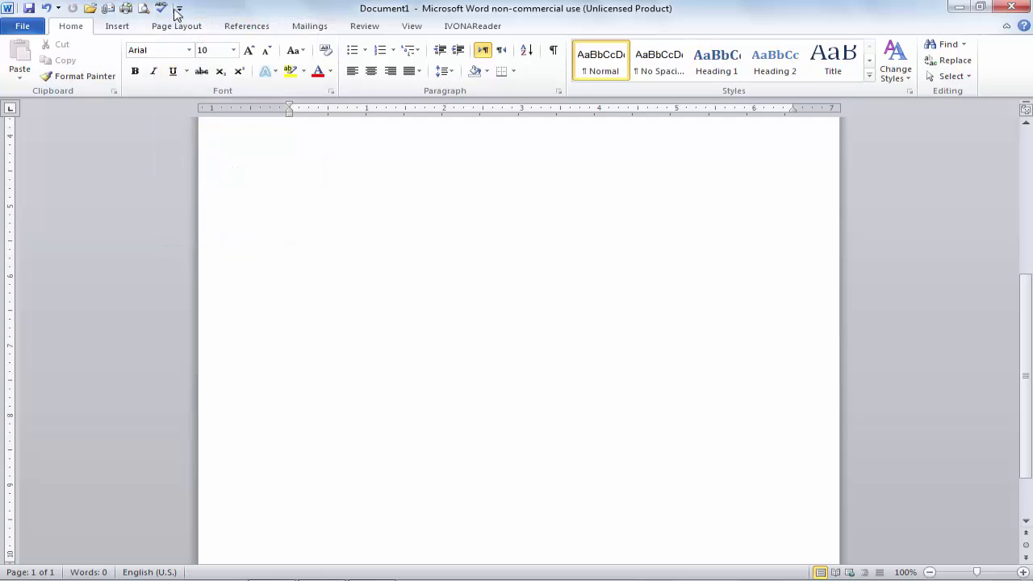
pyautogui.click(179, 9)
pyautogui.click(221, 185)
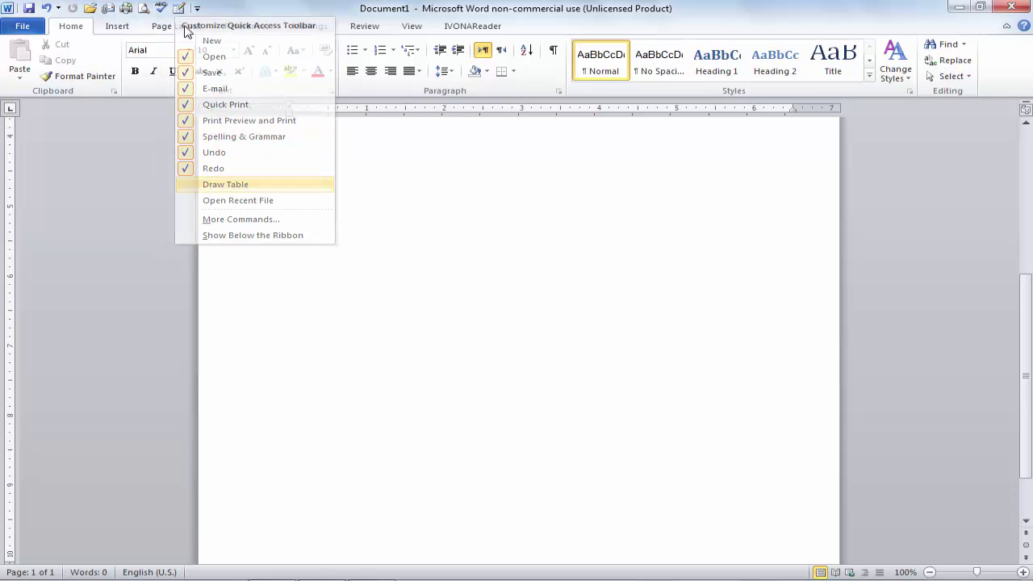
pyautogui.click(196, 8)
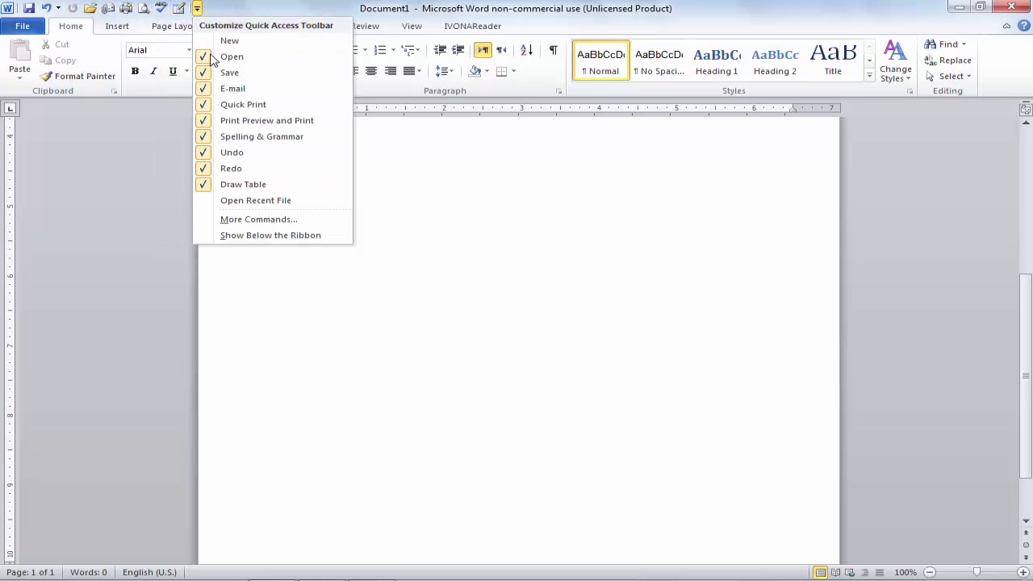
pyautogui.click(231, 200)
pyautogui.click(215, 8)
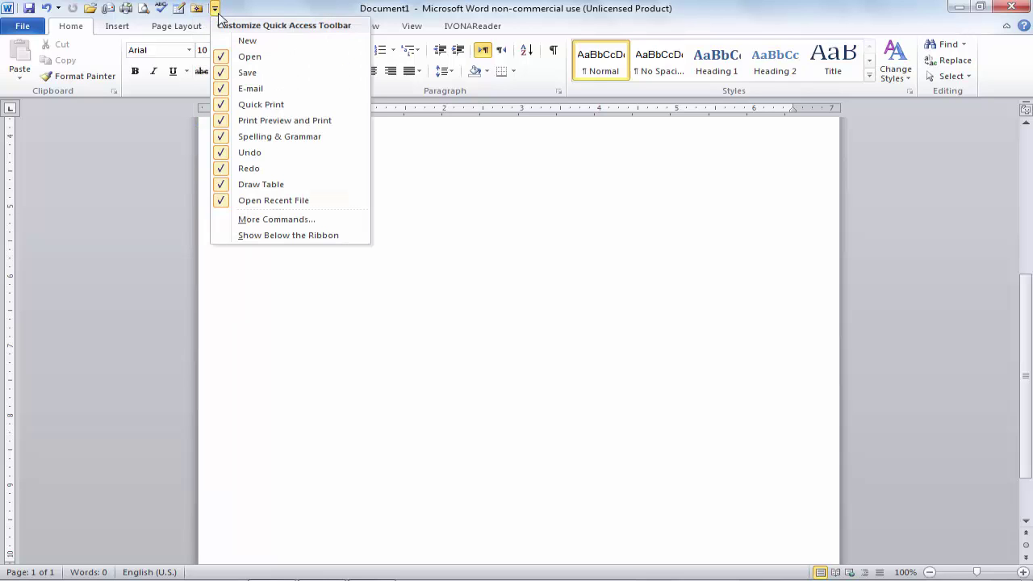
pyautogui.click(246, 40)
pyautogui.click(233, 9)
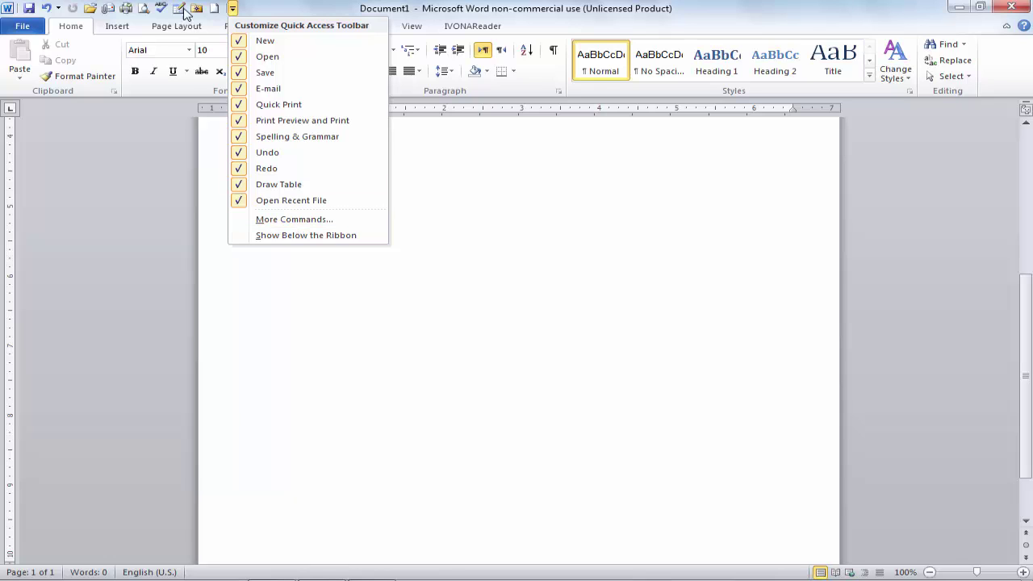
# Move the Quick Access Toolbar below the ribbon, then return it above the ribbon.
pyautogui.click(311, 238)
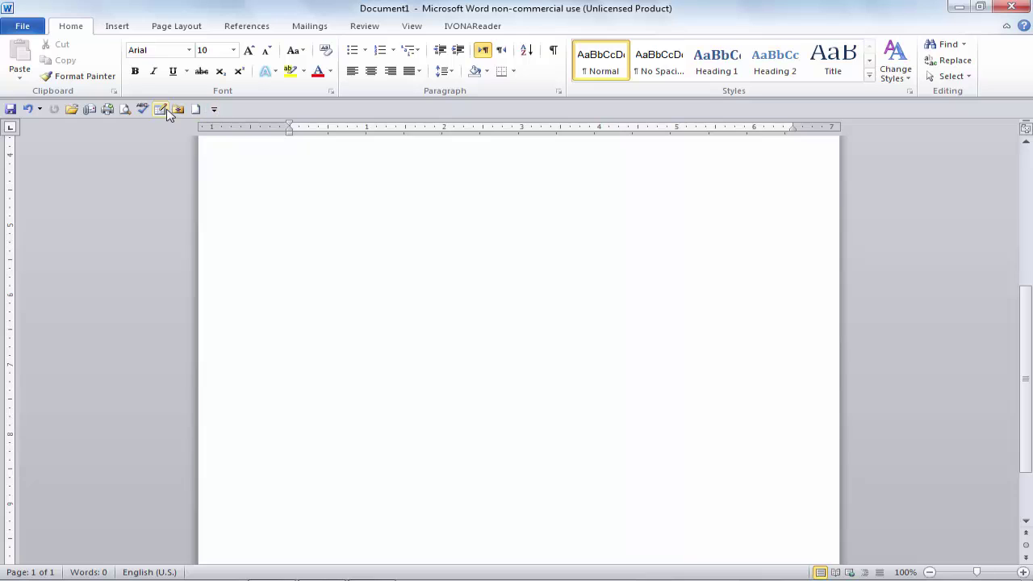
pyautogui.click(214, 110)
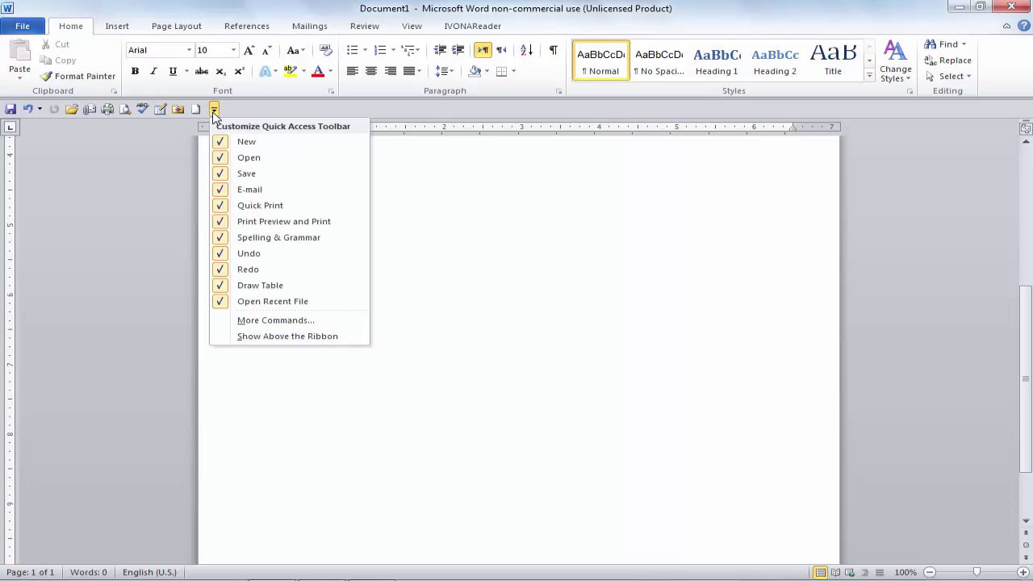
pyautogui.click(265, 337)
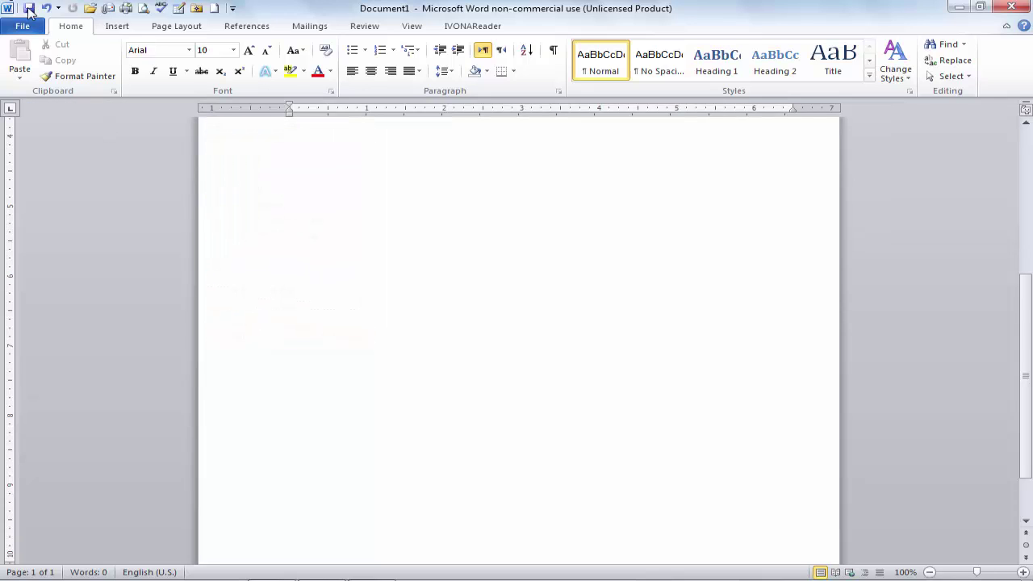
pyautogui.click(233, 8)
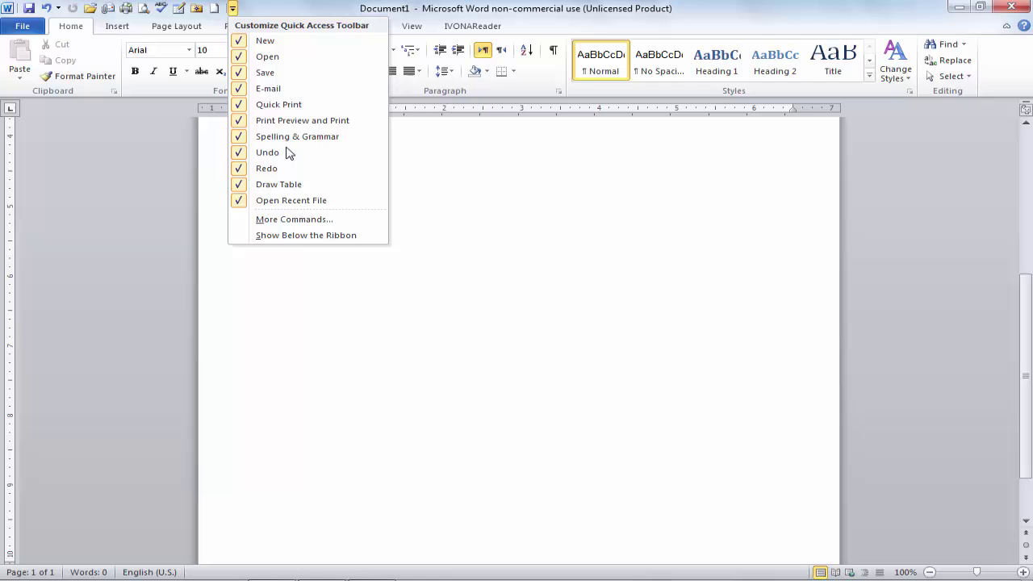
# Through More Commands, add Style from Popular Commands to the Quick Access Toolbar list.
pyautogui.click(297, 221)
pyautogui.moveTo(492, 37); pyautogui.dragTo(566, 26)
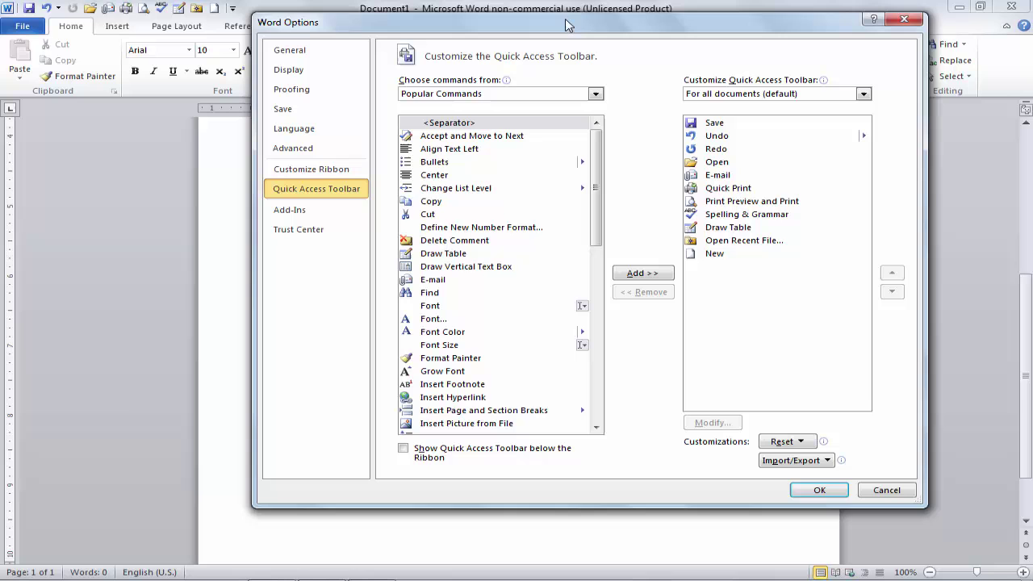
pyautogui.moveTo(595, 159)
pyautogui.mouseDown()
pyautogui.moveTo(595, 355)
pyautogui.moveTo(585, 153)
pyautogui.moveTo(601, 146)
pyautogui.mouseUp()
pyautogui.scroll(-12, 453, 404)
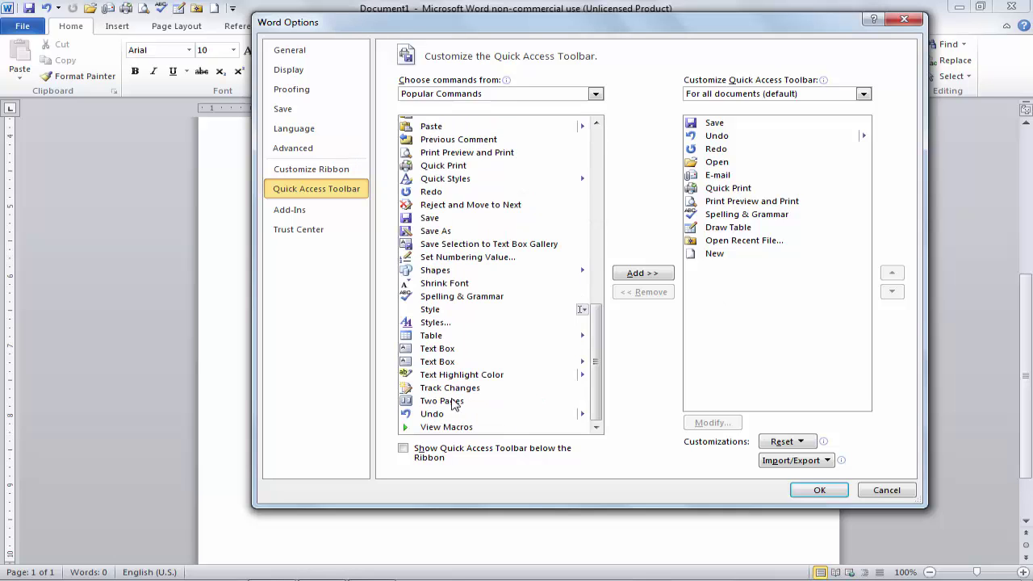
pyautogui.click(437, 311)
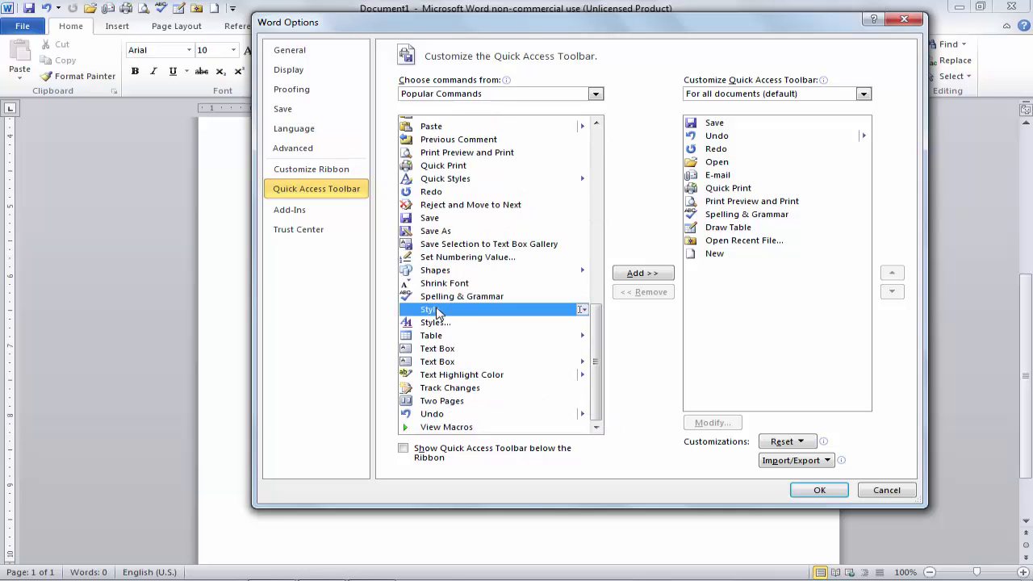
pyautogui.click(628, 274)
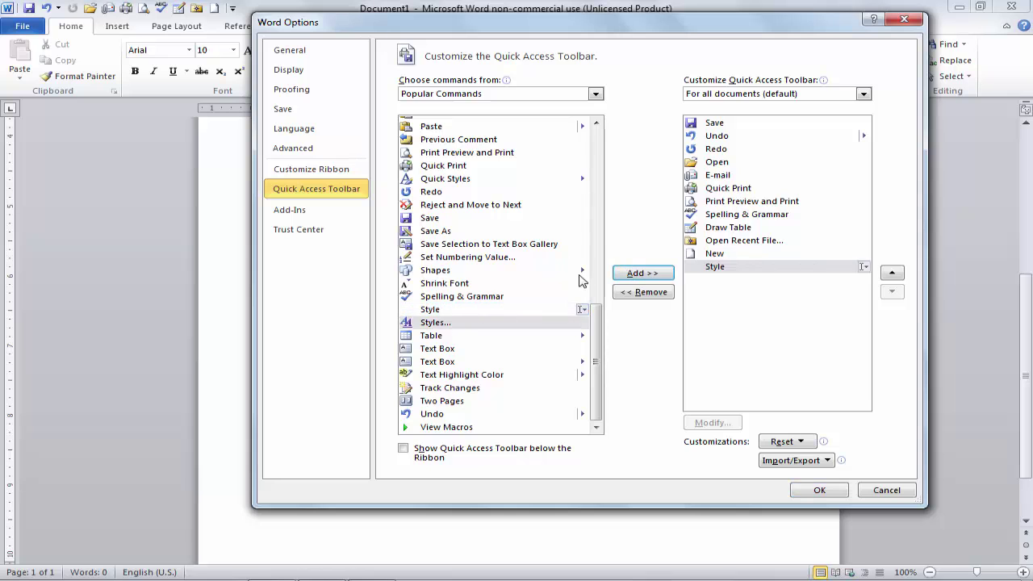
# Add Quick Styles to the Quick Access Toolbar list as well.
pyautogui.click(587, 337)
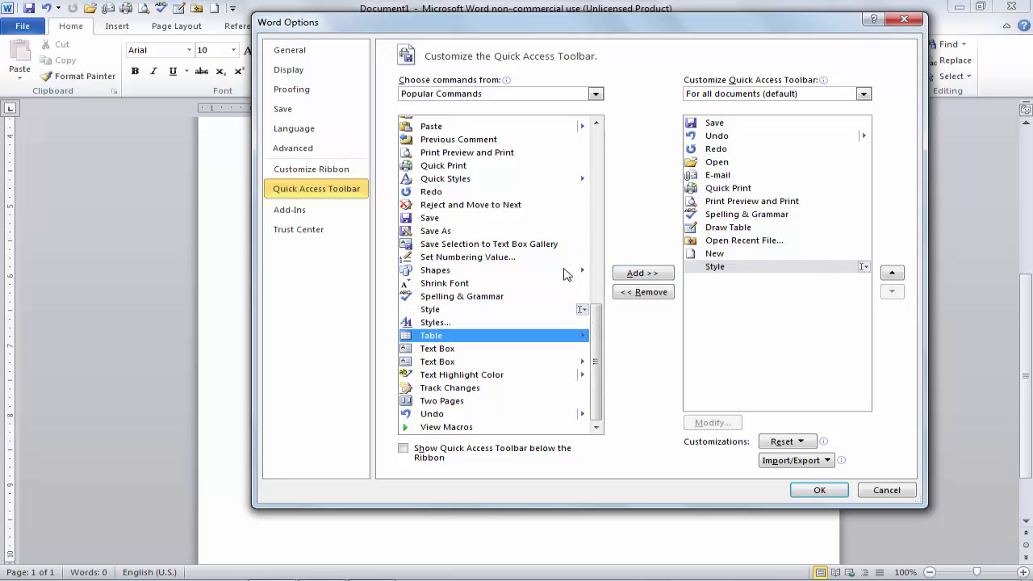
pyautogui.scroll(3, 600, 334)
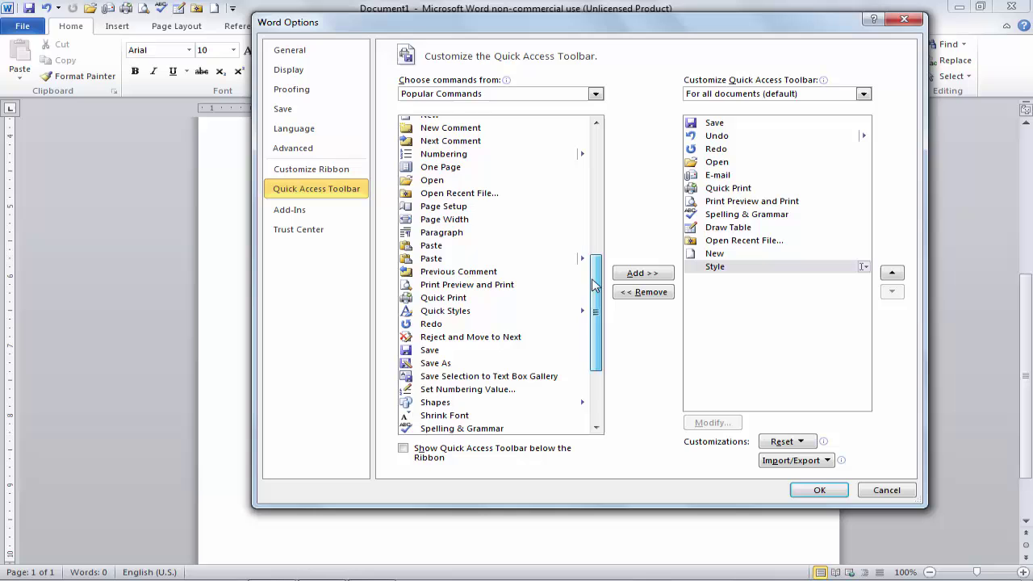
pyautogui.click(475, 315)
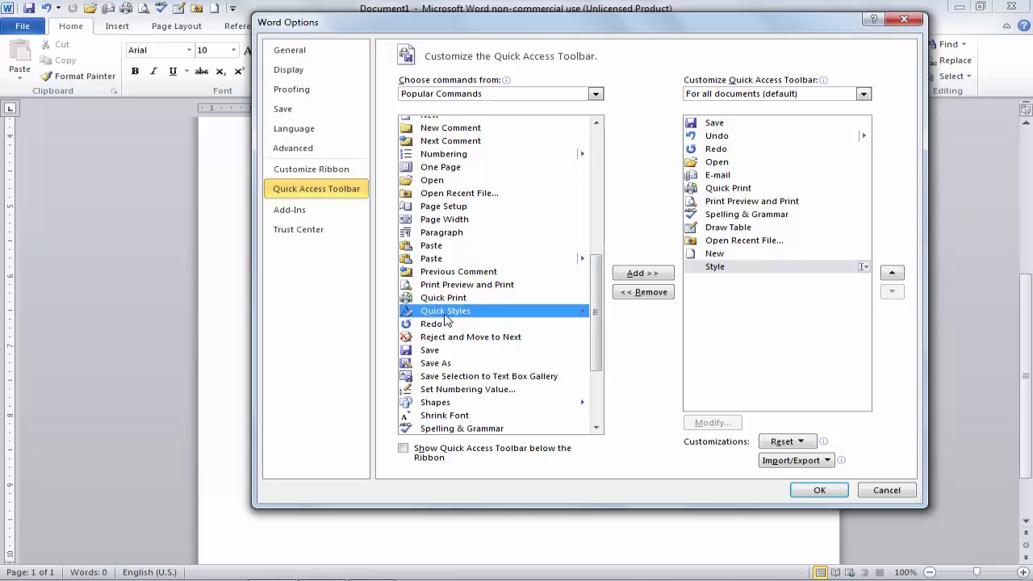
pyautogui.click(643, 273)
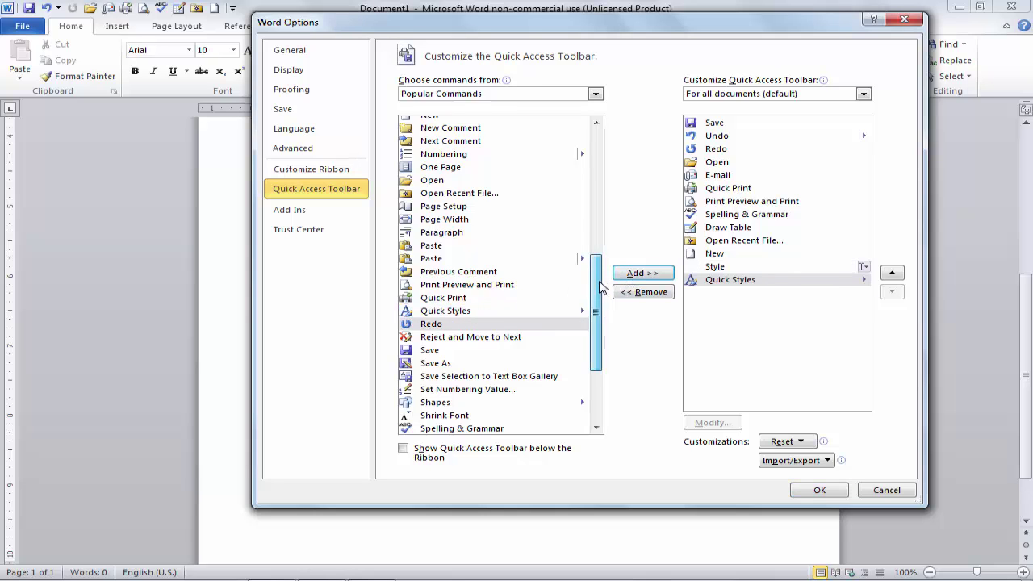
pyautogui.scroll(2, 601, 283)
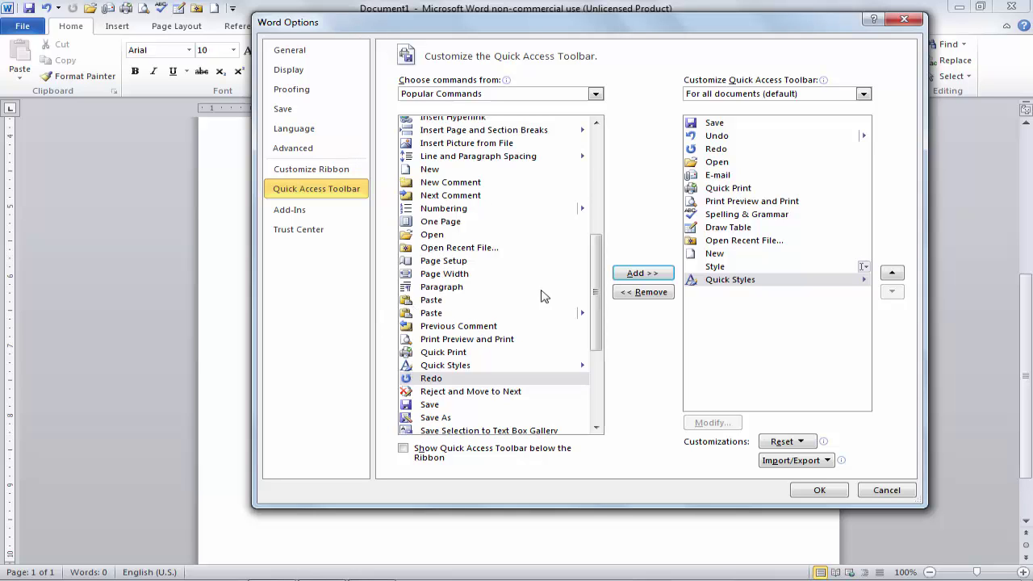
pyautogui.moveTo(598, 317); pyautogui.dragTo(522, 205)
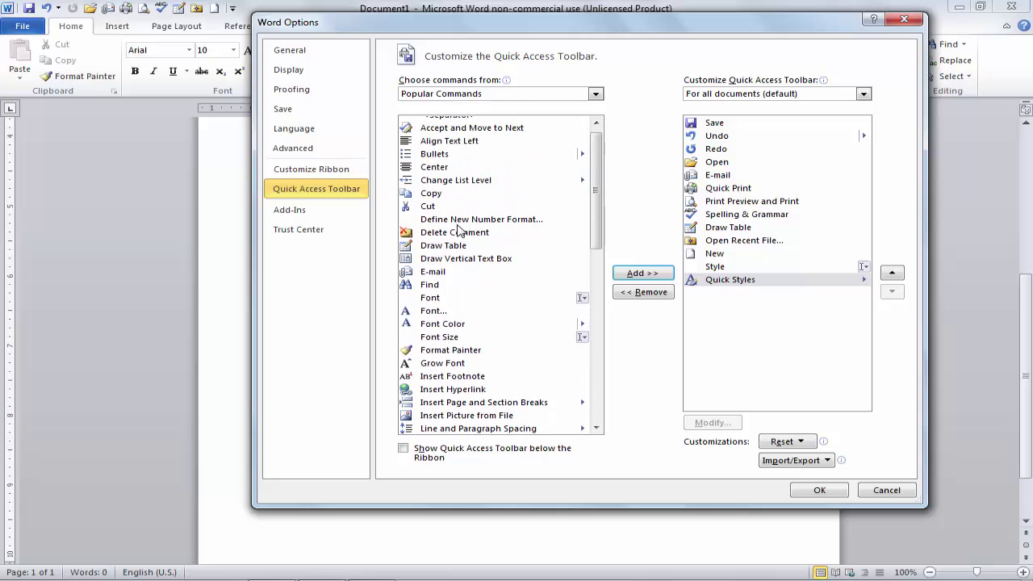
# Select Save in the toolbar command order and move it several places down.
pyautogui.click(754, 267)
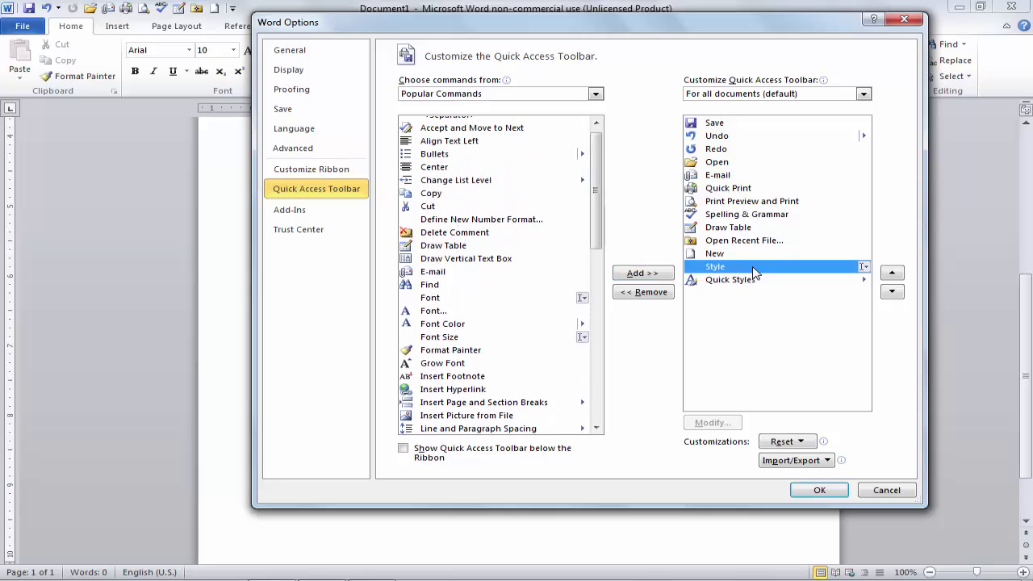
pyautogui.click(715, 123)
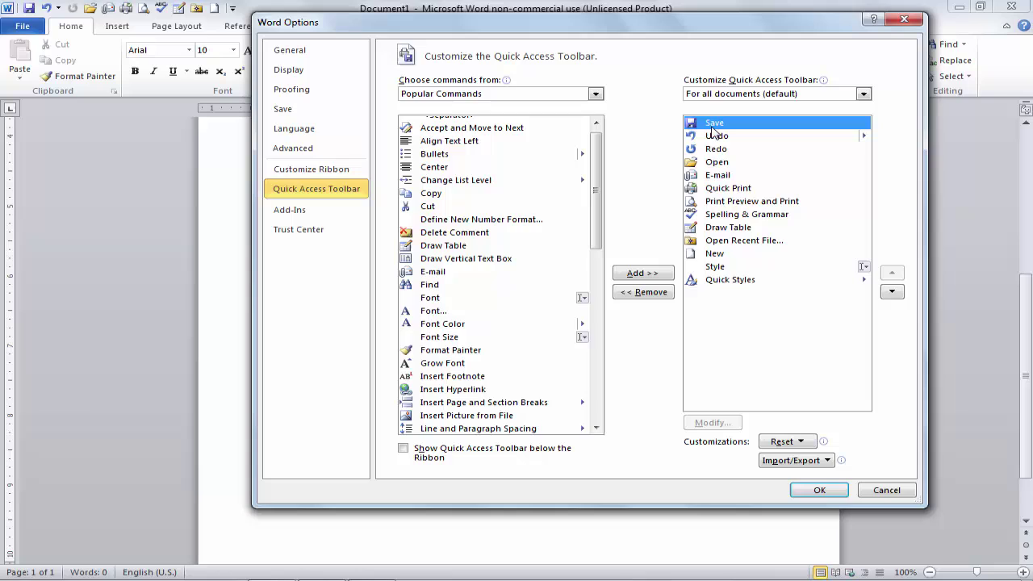
pyautogui.click(892, 295)
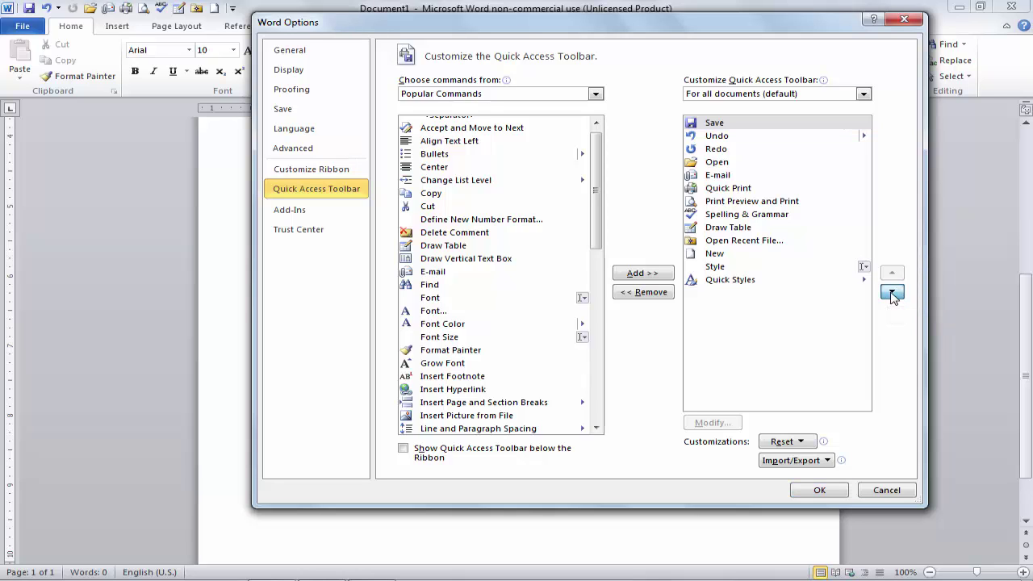
pyautogui.click(893, 295)
pyautogui.click(893, 295)
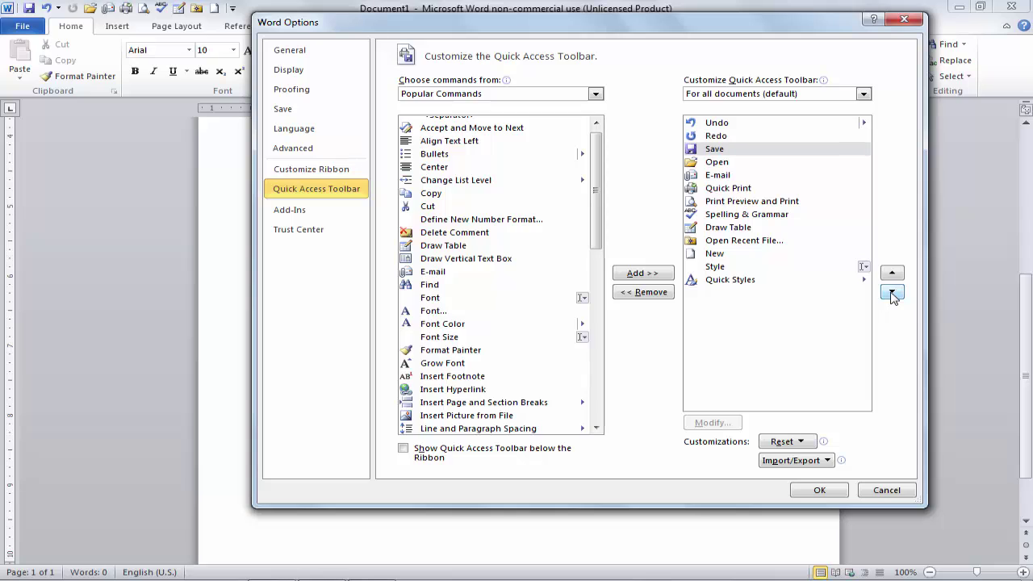
pyautogui.click(892, 296)
pyautogui.click(892, 295)
pyautogui.click(891, 295)
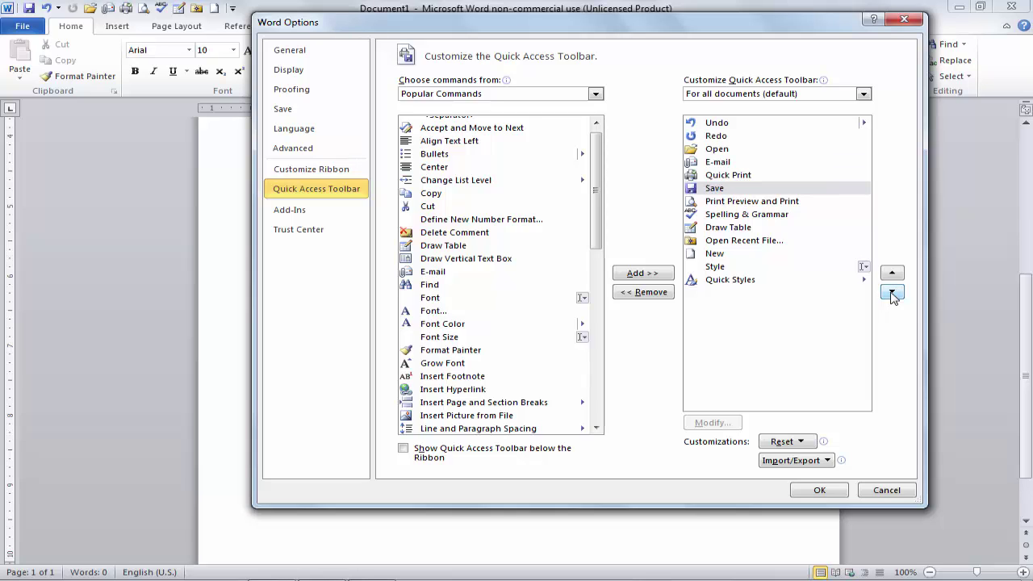
pyautogui.click(892, 295)
pyautogui.click(892, 295)
pyautogui.click(892, 295)
# Move Save back up so it sits between E-mail and Quick Print.
pyautogui.click(892, 274)
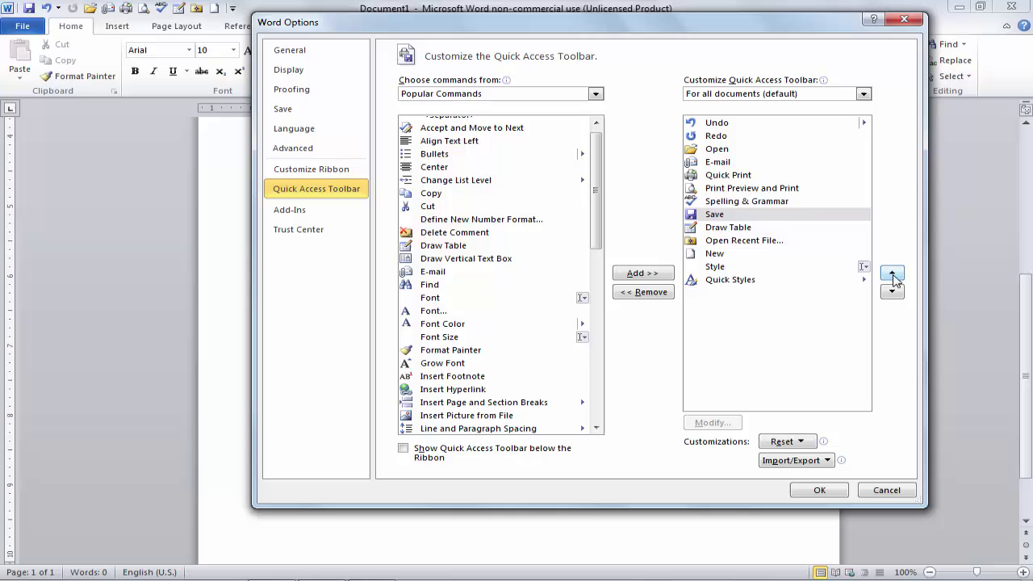
pyautogui.click(893, 275)
pyautogui.click(893, 275)
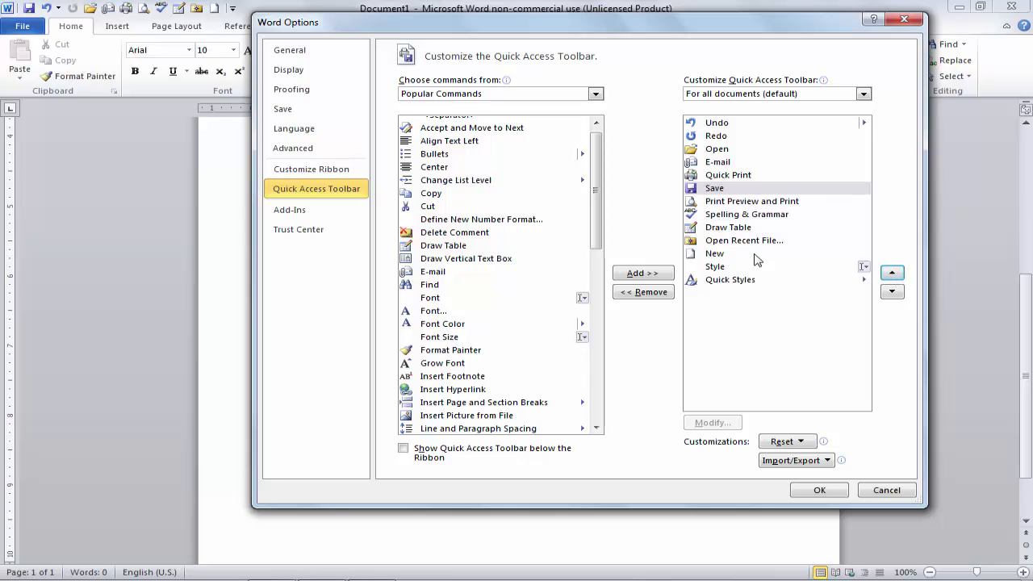
pyautogui.click(892, 273)
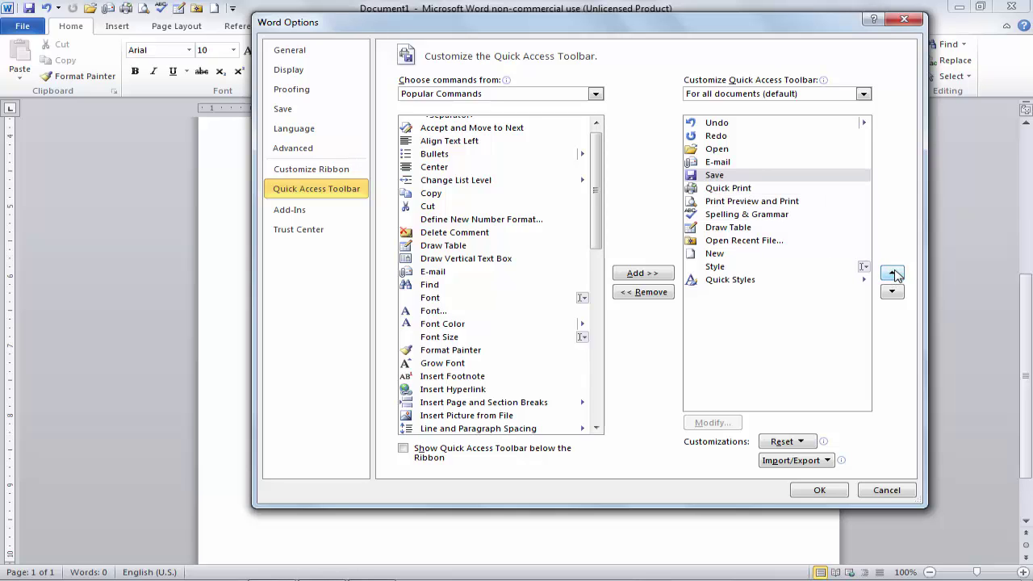
pyautogui.click(745, 163)
pyautogui.click(784, 441)
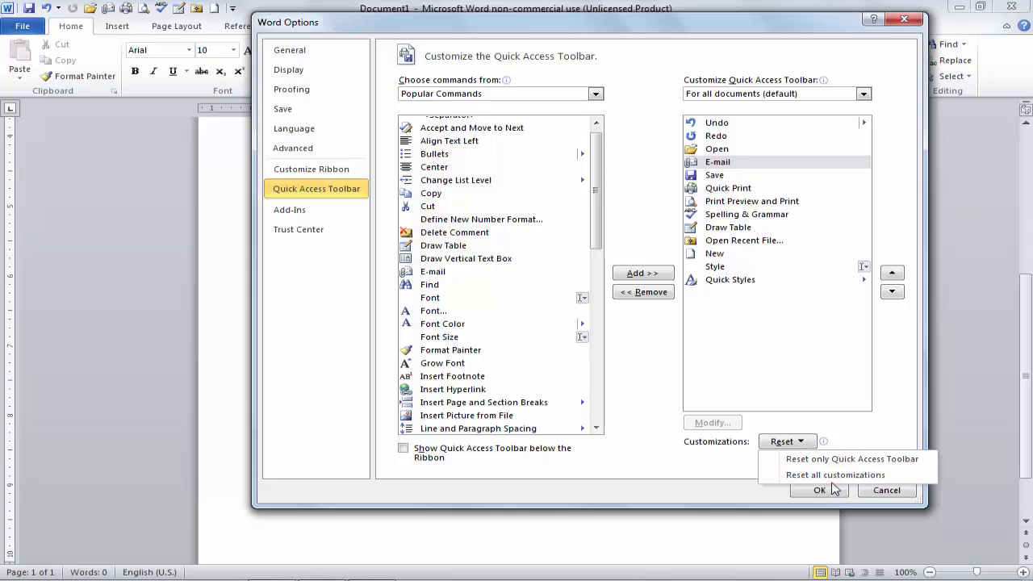
# Dismiss the Reset menu, confirm Word Options with OK, and try the new Style box.
pyautogui.click(727, 481)
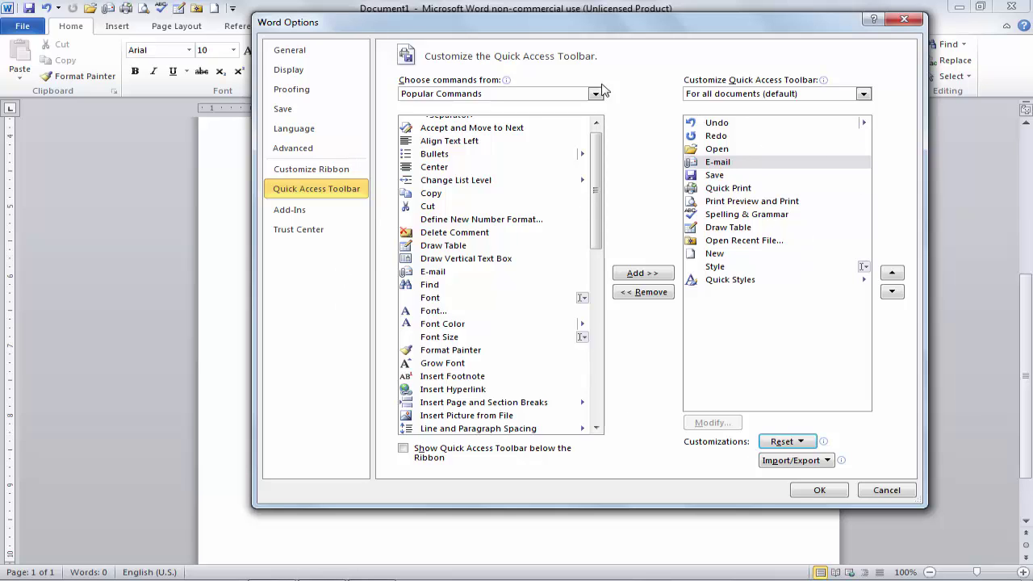
pyautogui.click(817, 493)
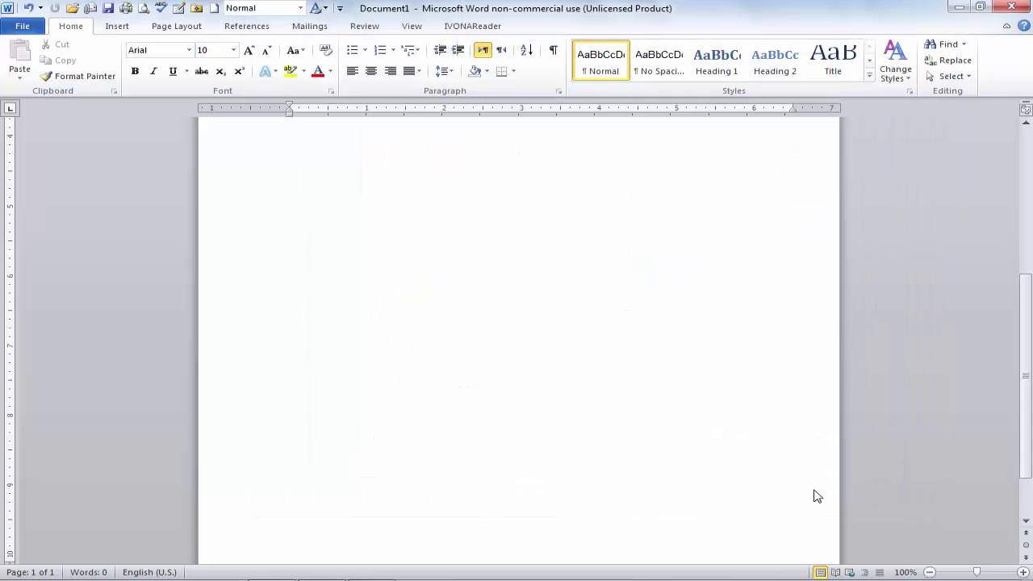
pyautogui.click(238, 9)
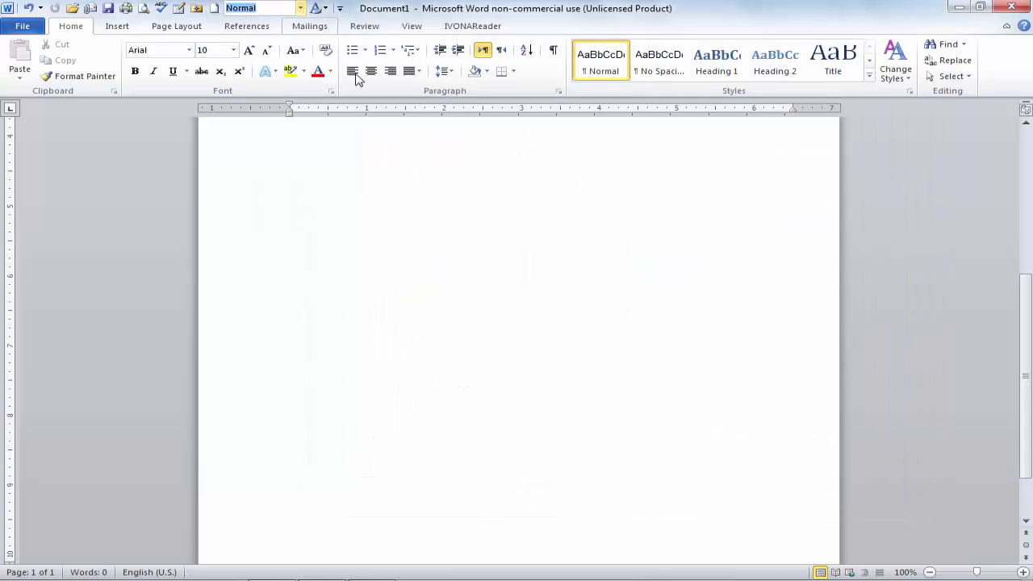
pyautogui.click(361, 317)
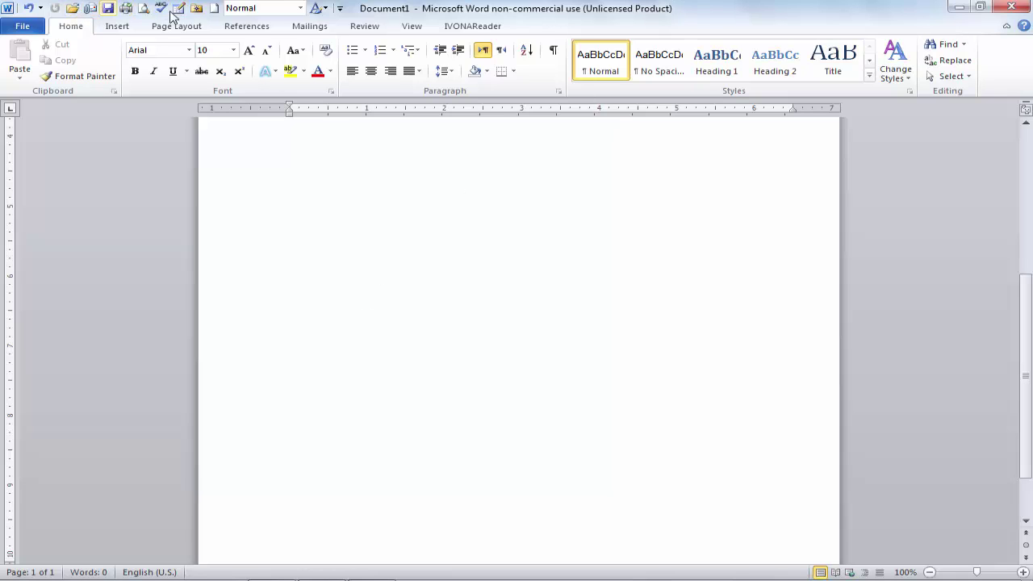
pyautogui.click(340, 8)
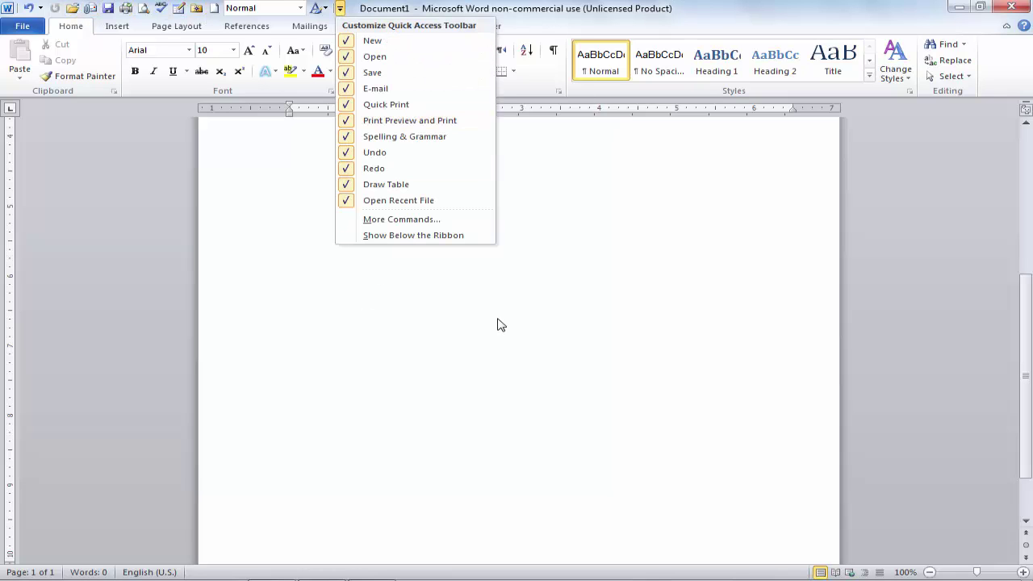